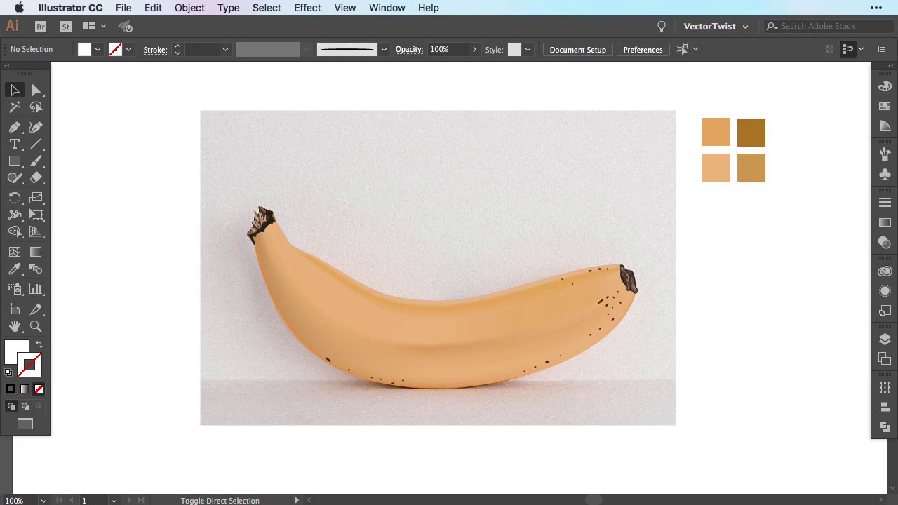
- Toggle the outline view of the finished banana artwork to inspect its mesh
key(super+y)
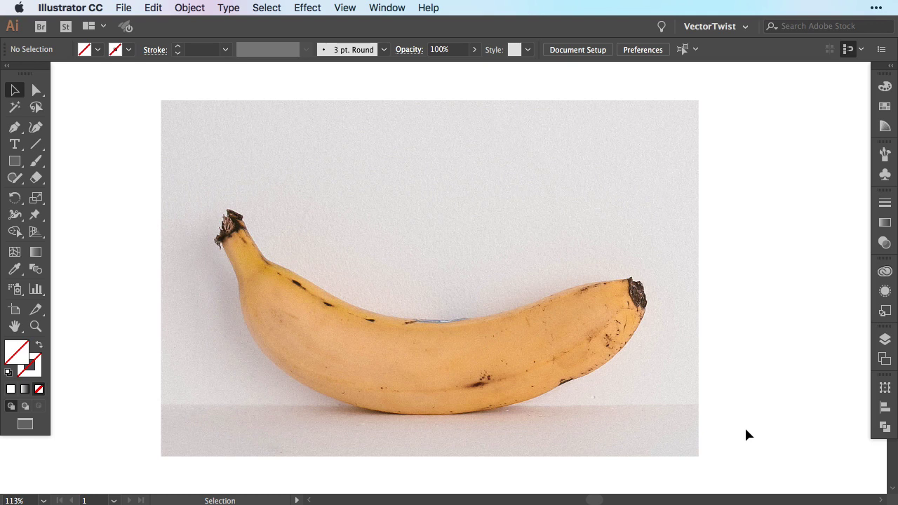
- Draw a small square beside the photo and fill it with an orange sampled from the banana's upper middle
click(16, 166)
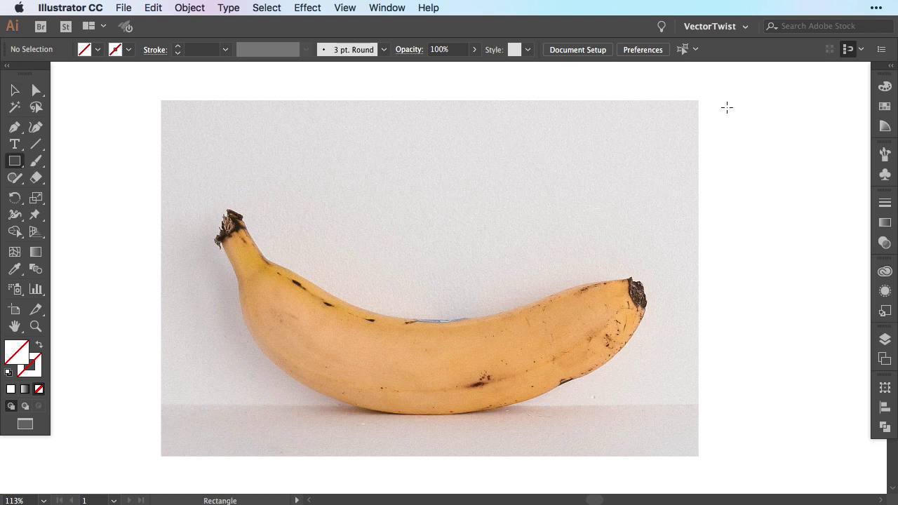
drag(727, 108, 758, 140)
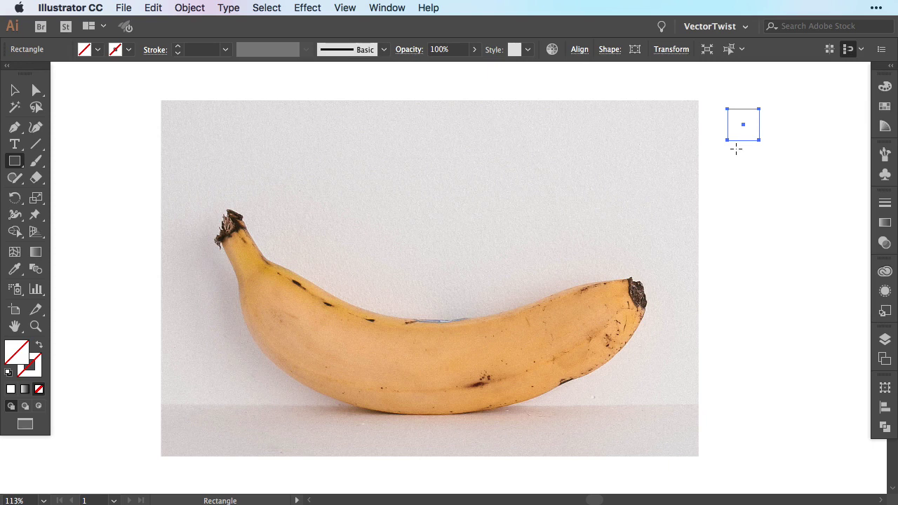
click(14, 271)
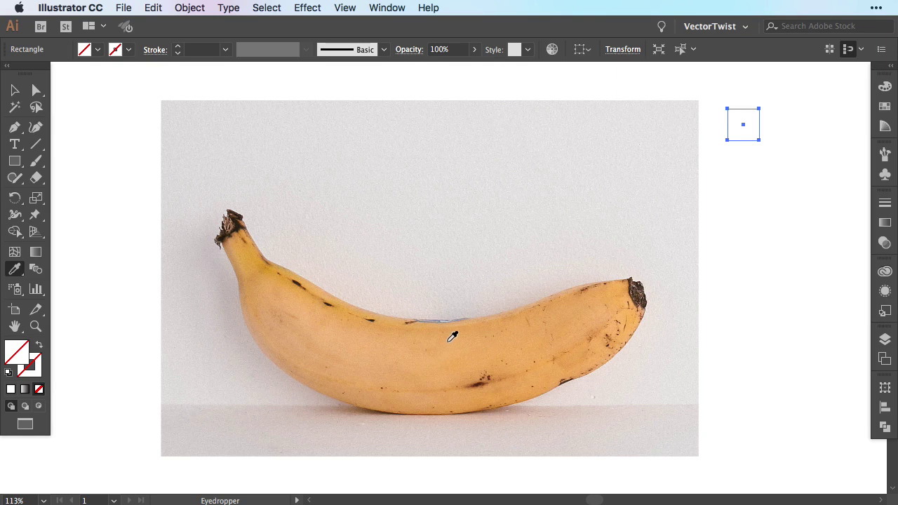
click(453, 334)
- Duplicate the swatch square just below the original and fill the copy with a lighter tone sampled from the banana
key(v)
drag(752, 131, 752, 176)
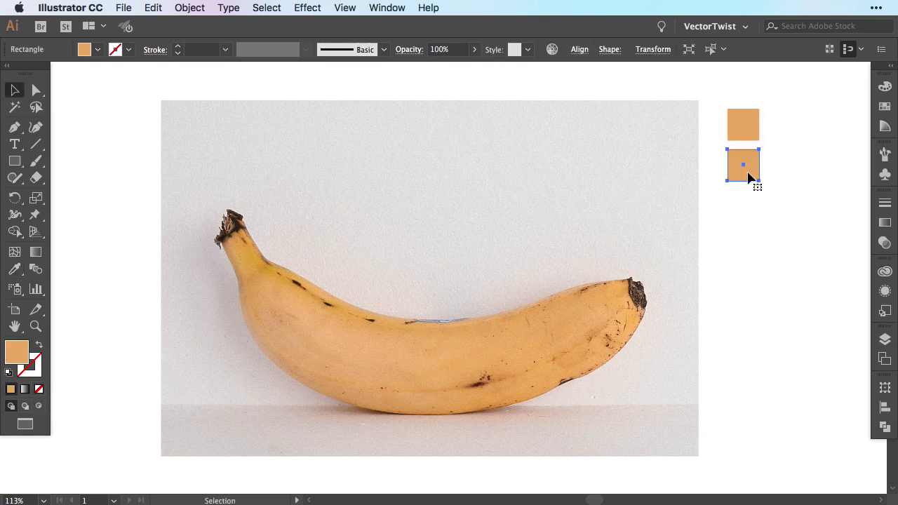
key(i)
click(345, 335)
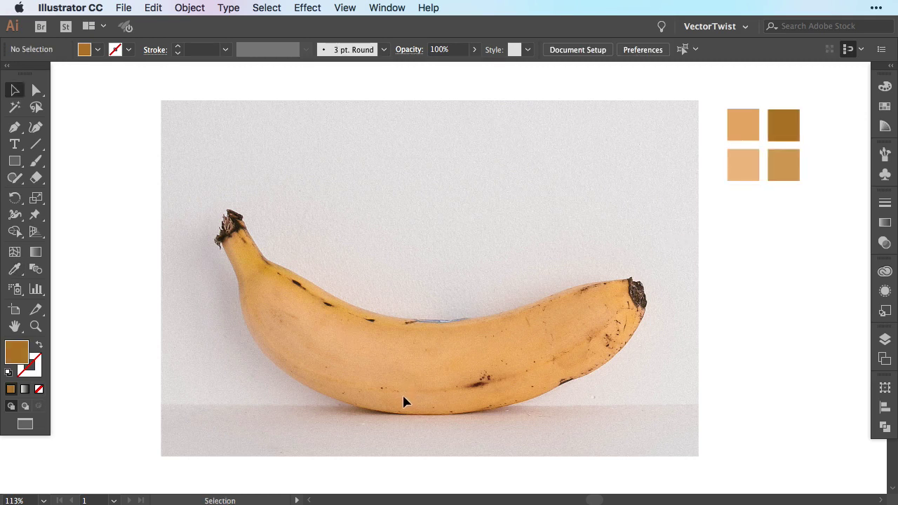
click(15, 127)
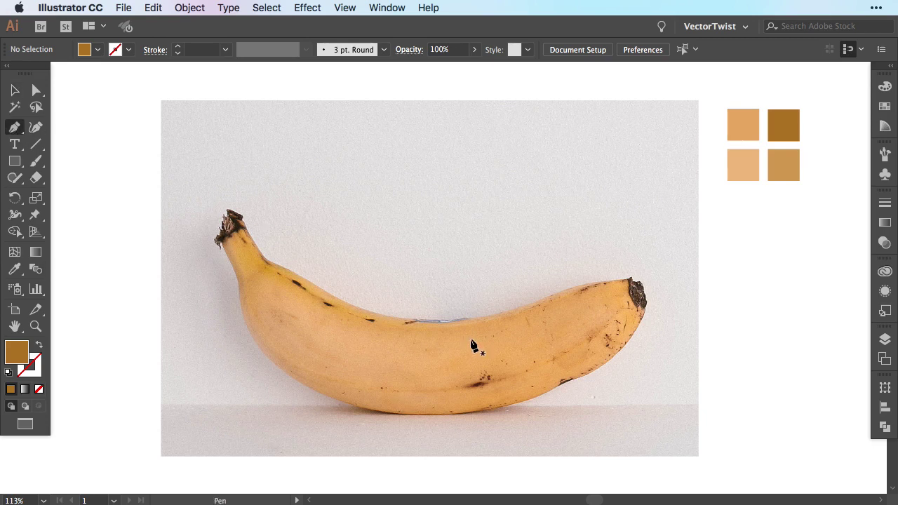
click(15, 162)
key(v)
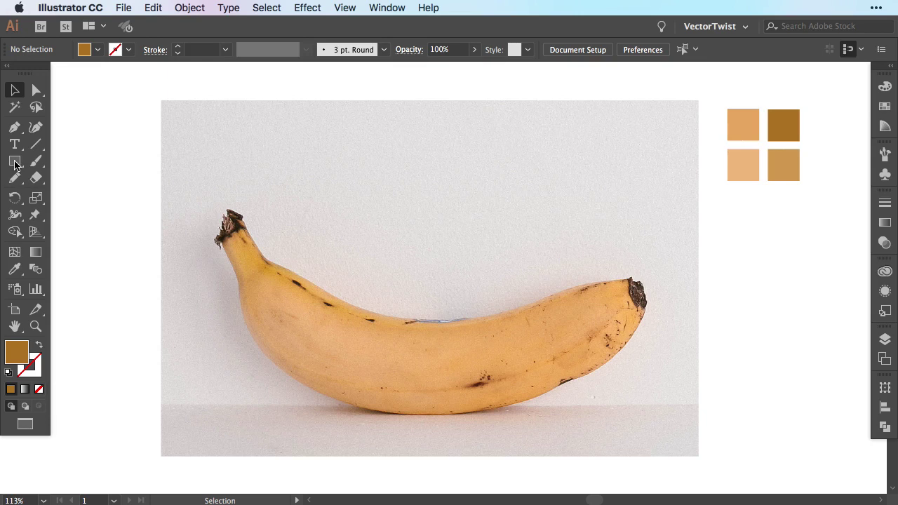
- Draw a wide rectangle above the banana, filled with the light peach swatch colour
click(744, 161)
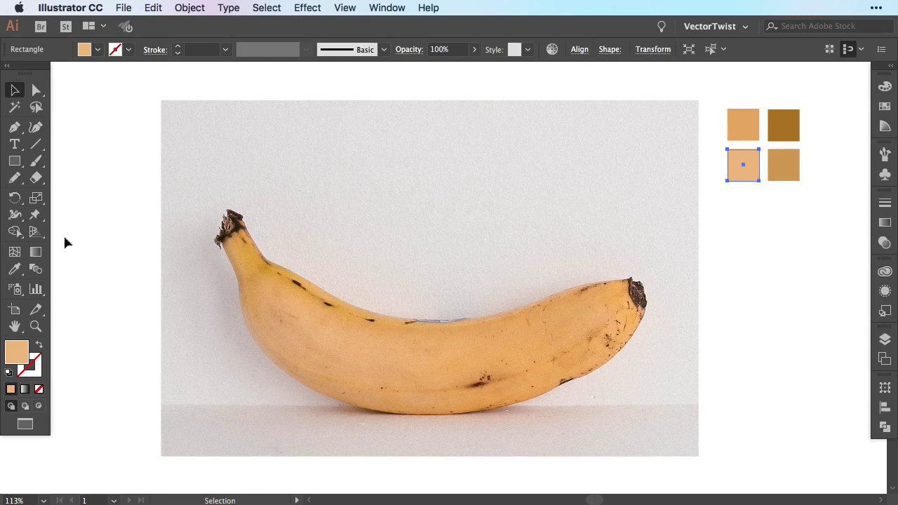
click(14, 160)
mouse_move(228, 153)
mouse_down()
mouse_move(260, 180)
mouse_move(615, 276)
mouse_move(639, 263)
mouse_up()
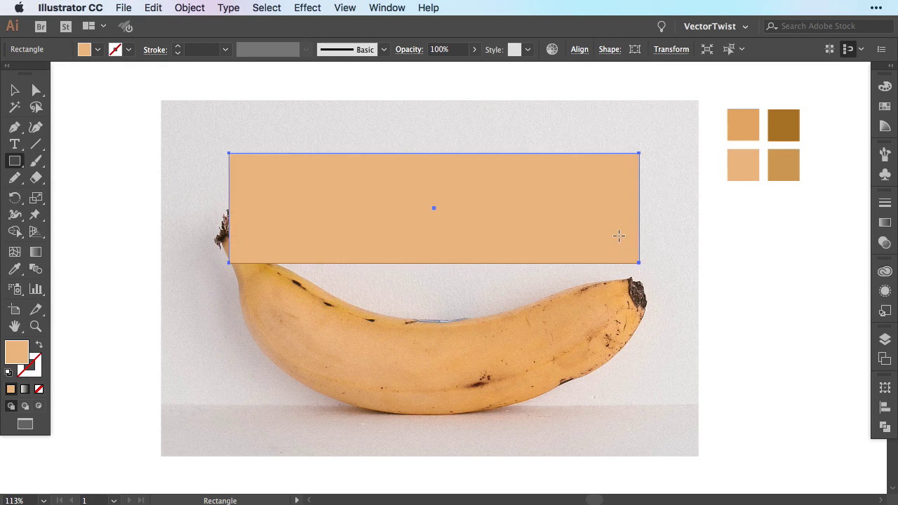
- Convert the rectangle into a gradient mesh with 2 rows, 2 columns and Flat appearance
click(190, 9)
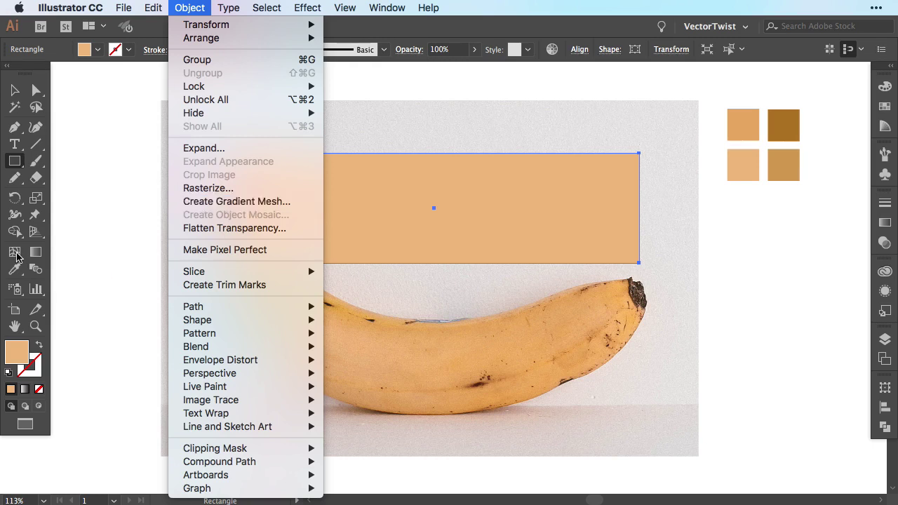
click(254, 207)
drag(715, 116, 655, 237)
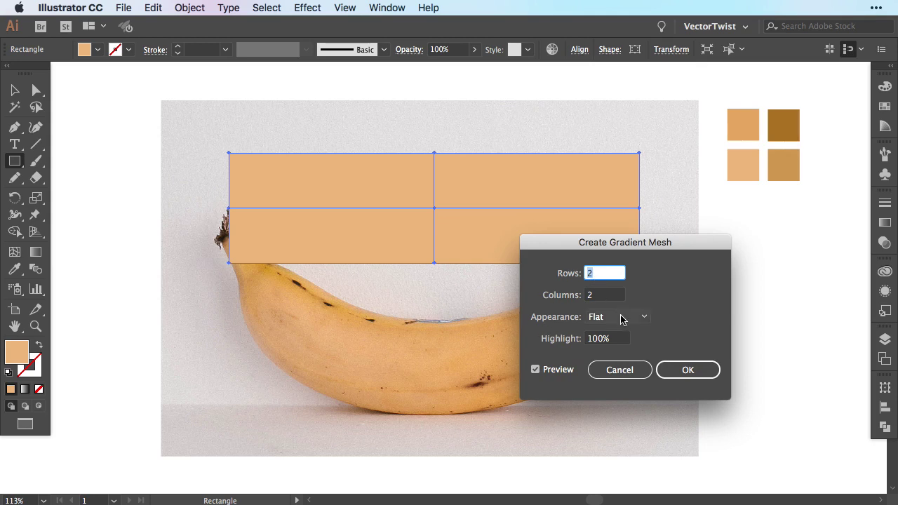
click(691, 370)
- Move the mesh rectangle over the banana in the photo and lower its opacity to 65%
key(v)
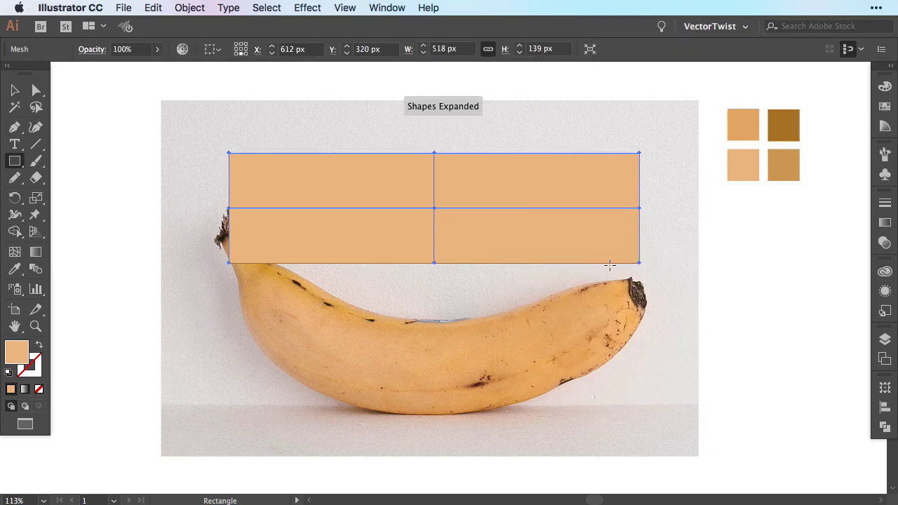
drag(473, 191, 482, 308)
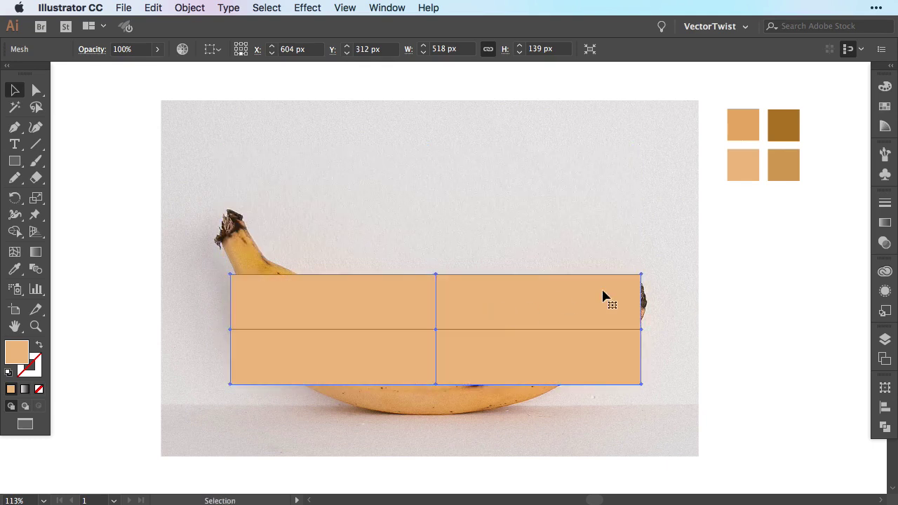
click(885, 242)
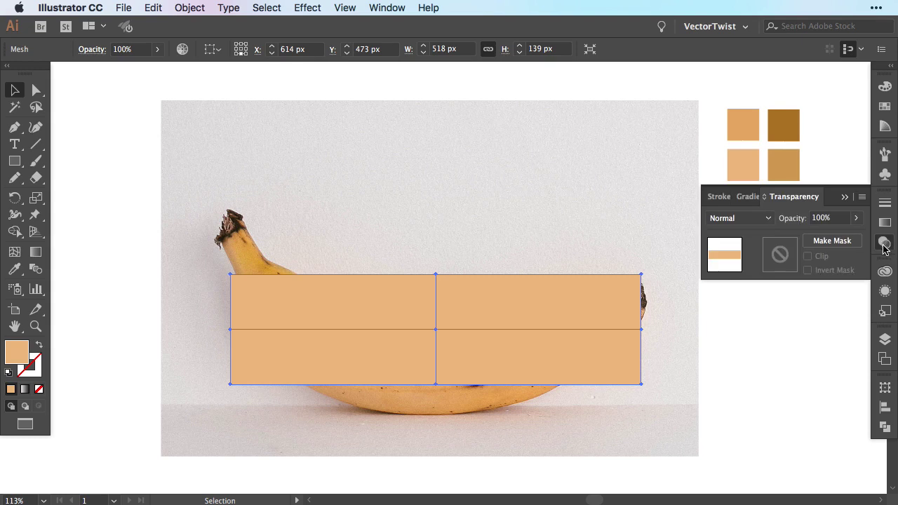
click(855, 218)
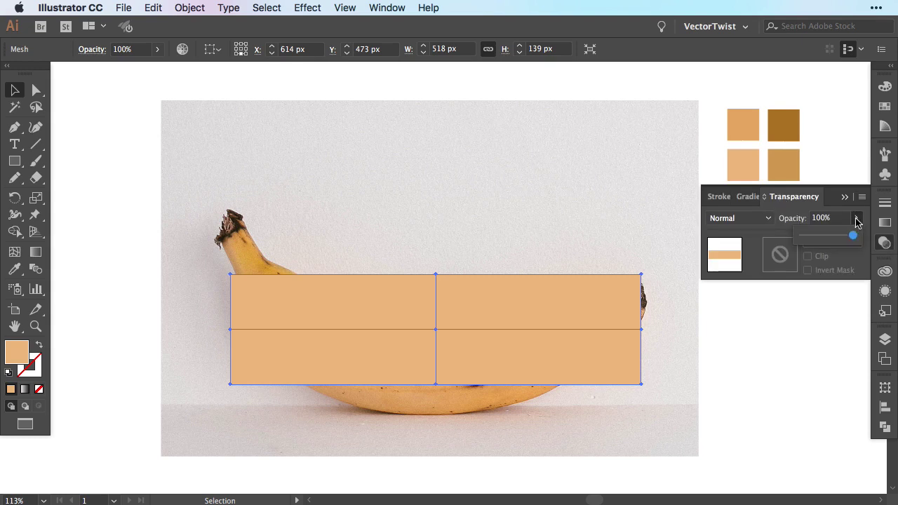
drag(851, 236, 833, 236)
click(573, 246)
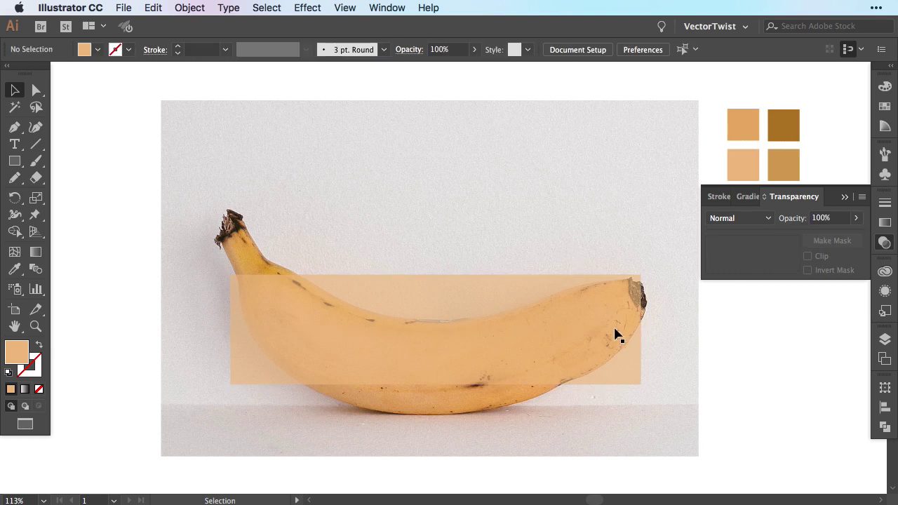
- Move the mesh's upper-left corner point to the right edge of the banana's stem and its left middle point onto the stem
click(438, 318)
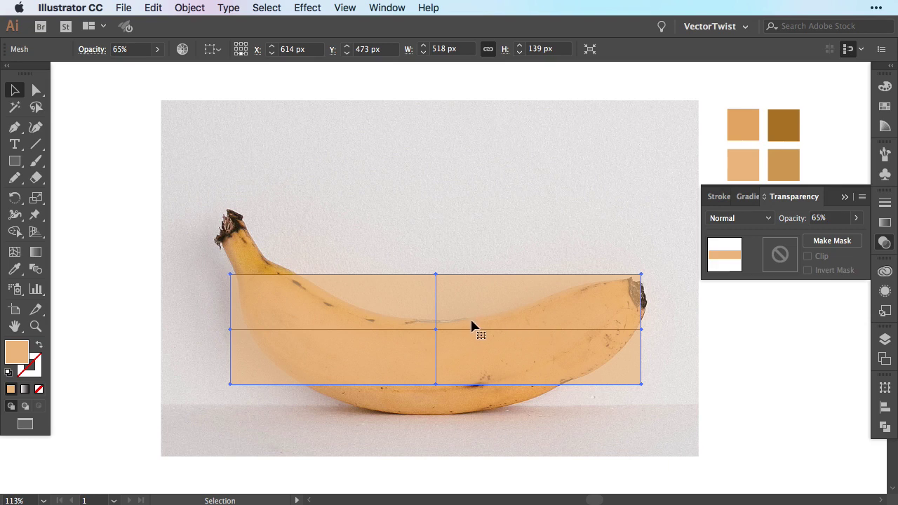
click(38, 92)
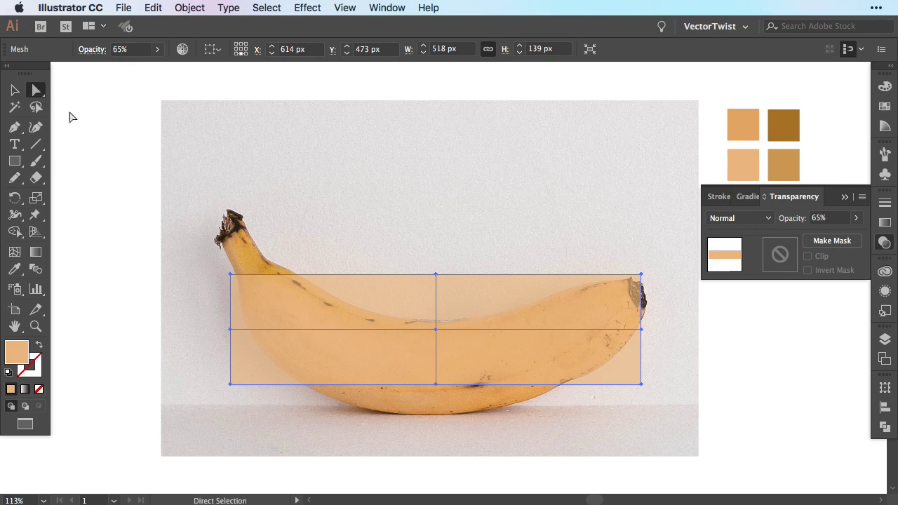
click(224, 280)
click(231, 276)
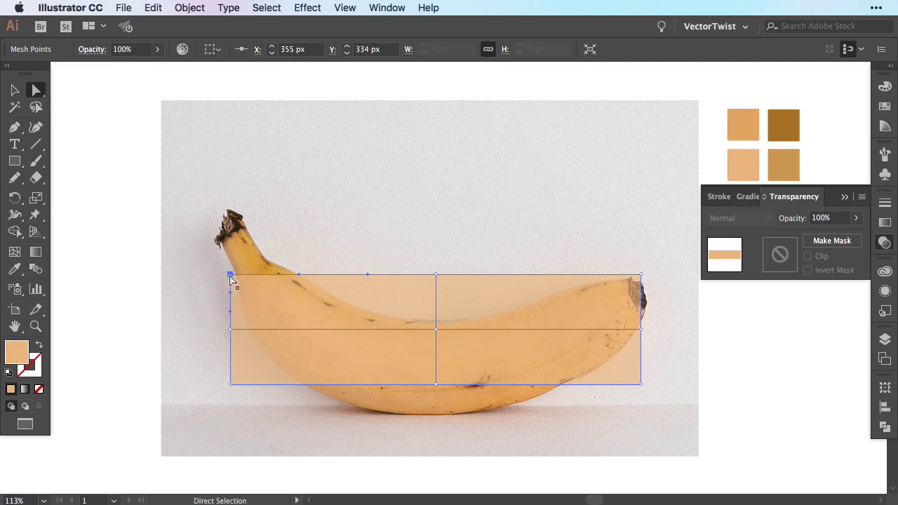
drag(232, 275, 245, 225)
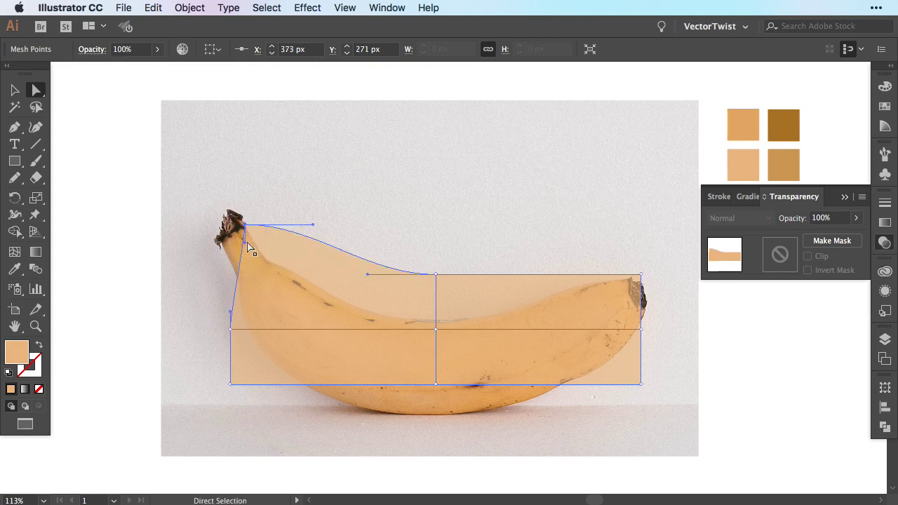
mouse_move(250, 248)
mouse_down()
mouse_move(235, 248)
mouse_move(247, 244)
mouse_up()
drag(230, 328, 272, 268)
- Shorten the handles between the two stem points and move the middle point up to the stem's dark tip
key(z)
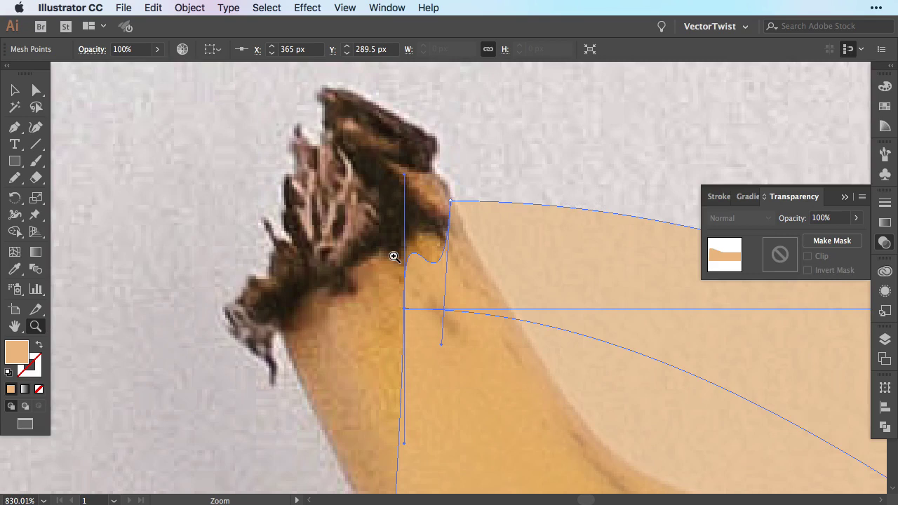
key(a)
scroll(393, 254, down, 2)
scroll(393, 254, right, 3)
click(365, 132)
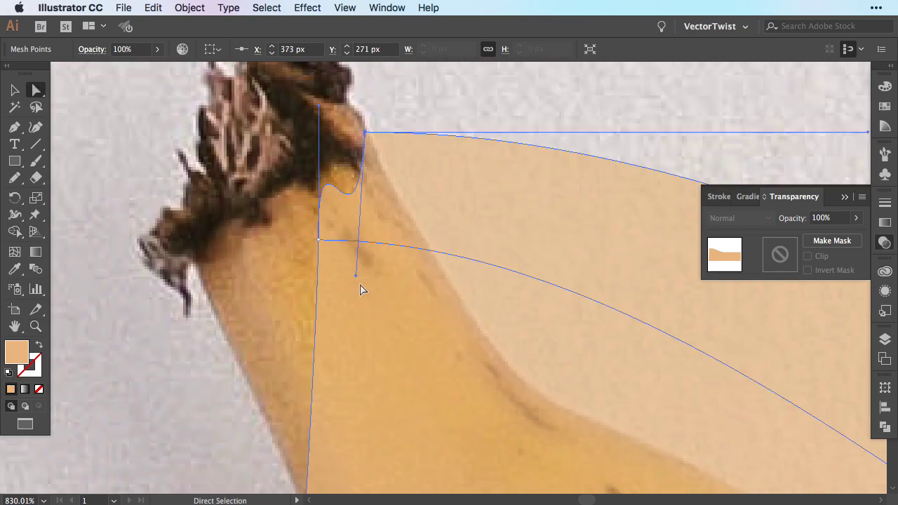
mouse_move(357, 277)
mouse_down()
mouse_move(360, 138)
mouse_move(355, 149)
mouse_up()
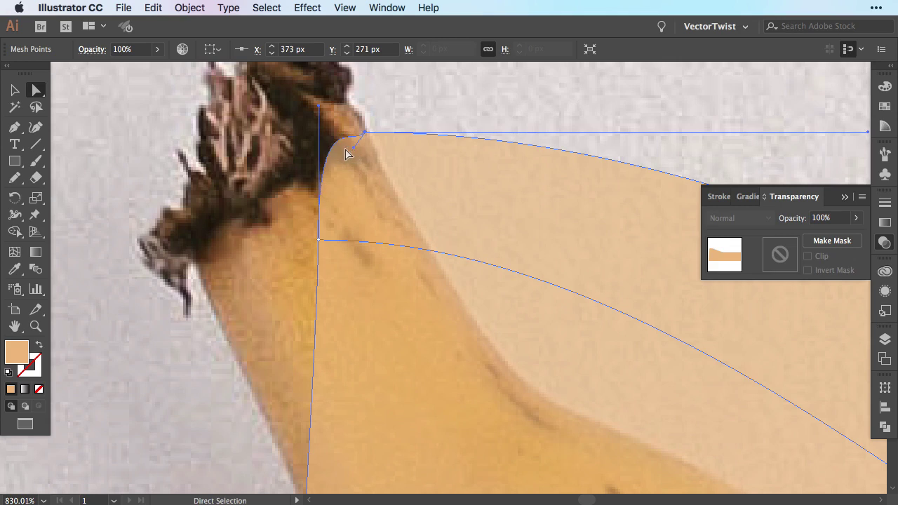
drag(321, 113, 326, 194)
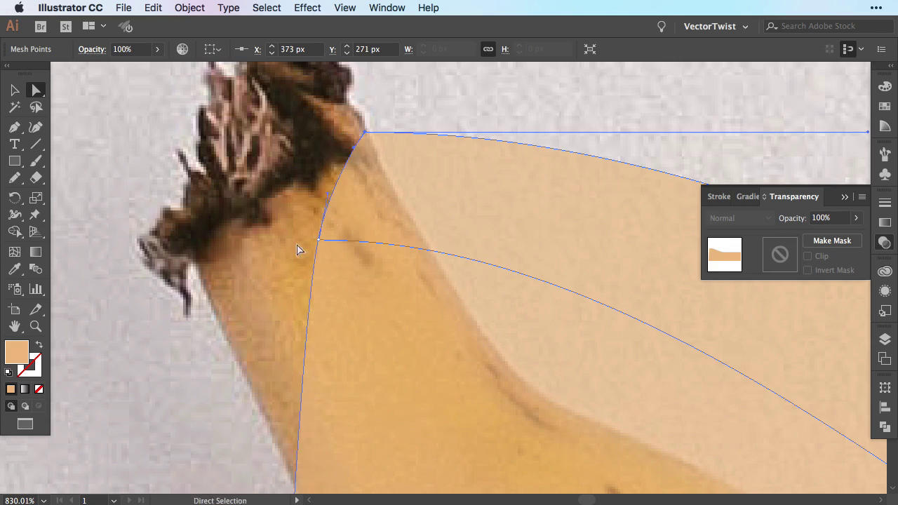
drag(319, 240, 307, 199)
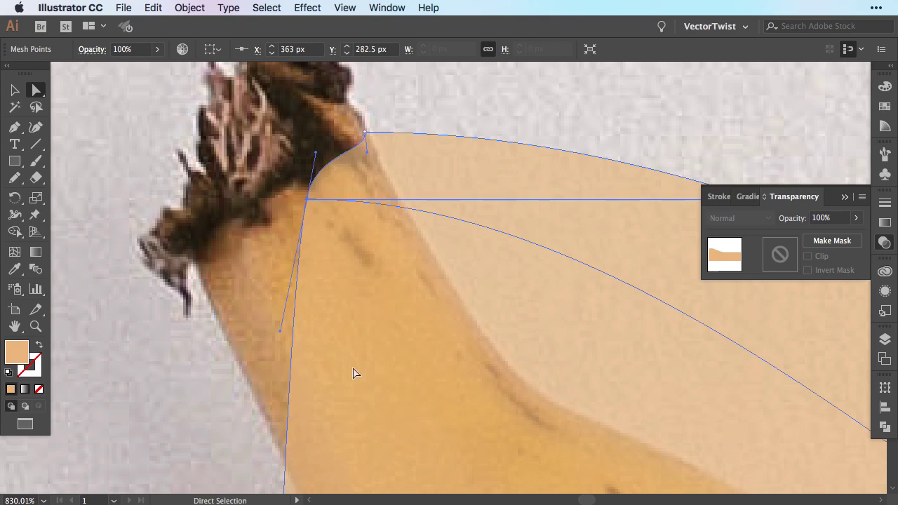
- Move the mesh's lower-left corner point to the stem's left edge and adjust the handles of its lower curve toward the banana's outline
scroll(355, 373, down, 10)
key(super+minus)
key(super+minus)
key(super+minus)
key(super+minus)
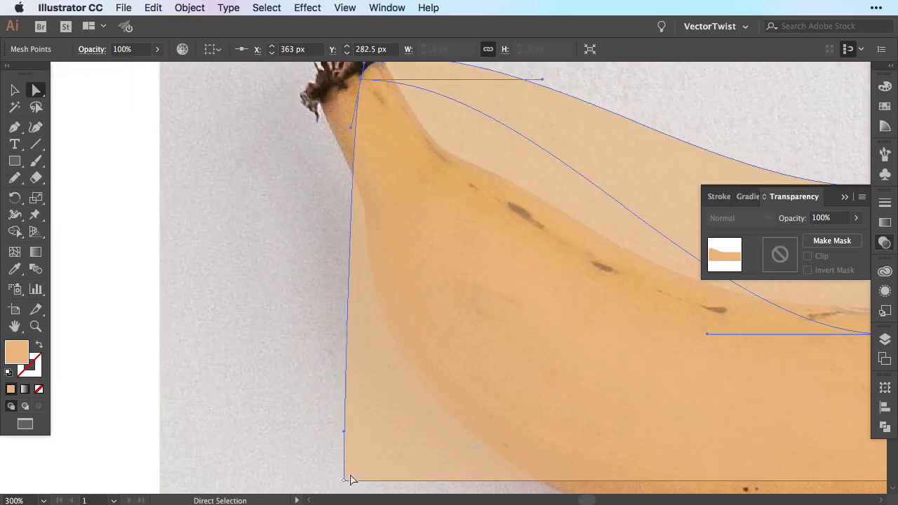
drag(345, 480, 320, 111)
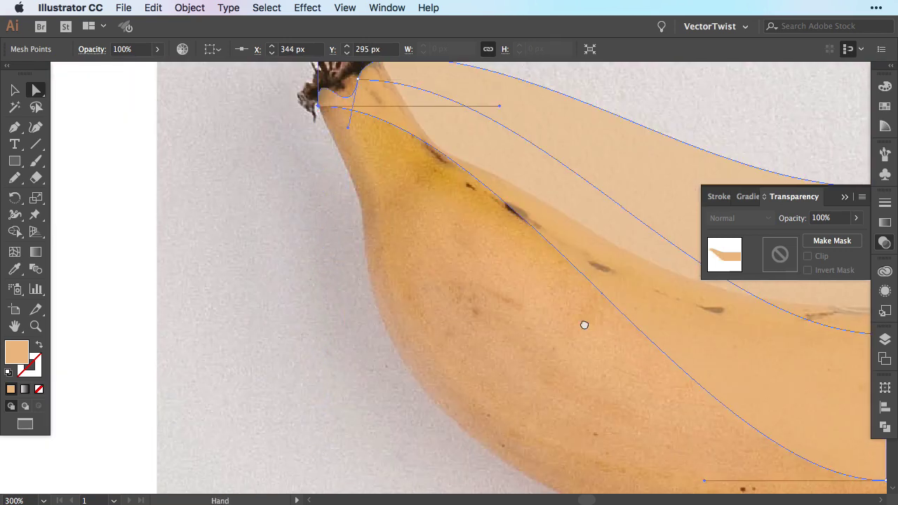
drag(583, 325, 460, 348)
drag(409, 385, 498, 449)
drag(401, 165, 294, 467)
- Move the three points of the central mesh column onto the banana's bottom edge, middle and top edge
key(super+minus)
key(super+minus)
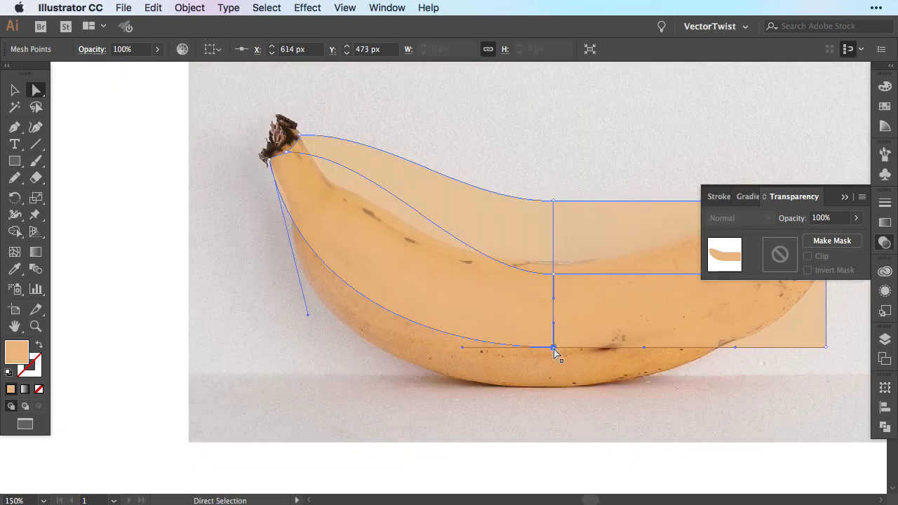
drag(553, 347, 535, 395)
drag(553, 273, 535, 322)
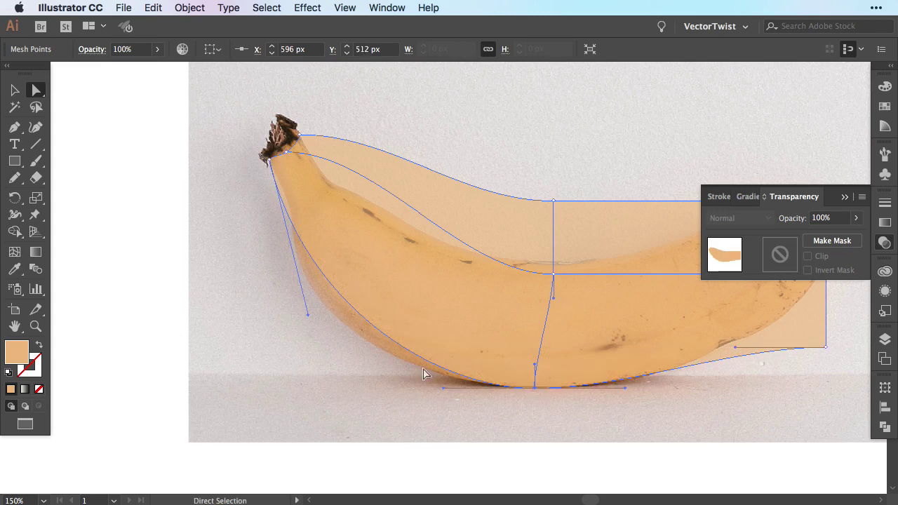
drag(553, 202, 540, 267)
- Adjust the handles of the three stem points so the left half's bottom, middle and top curves follow the banana's shape
click(267, 159)
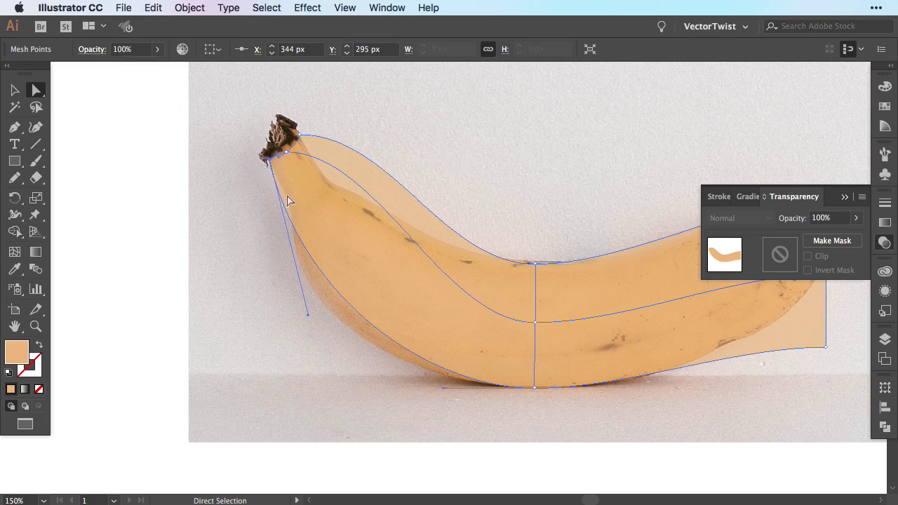
drag(307, 316, 302, 366)
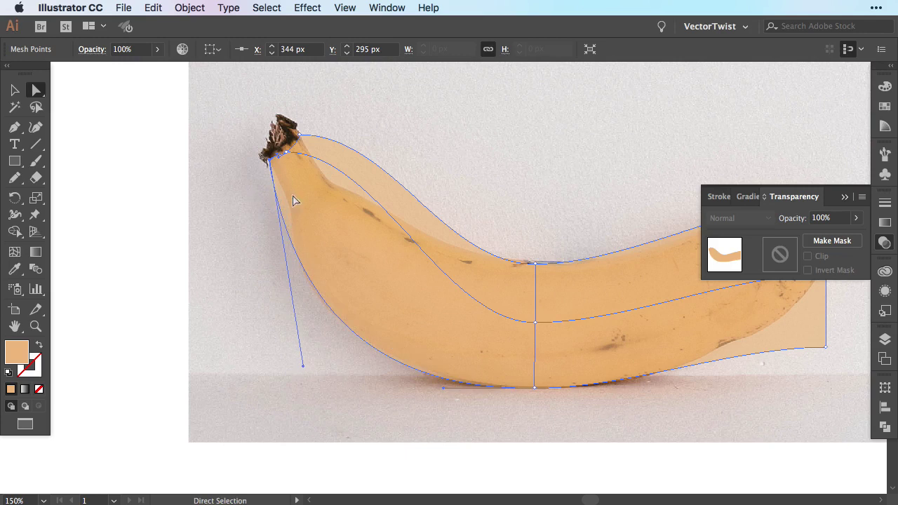
click(286, 151)
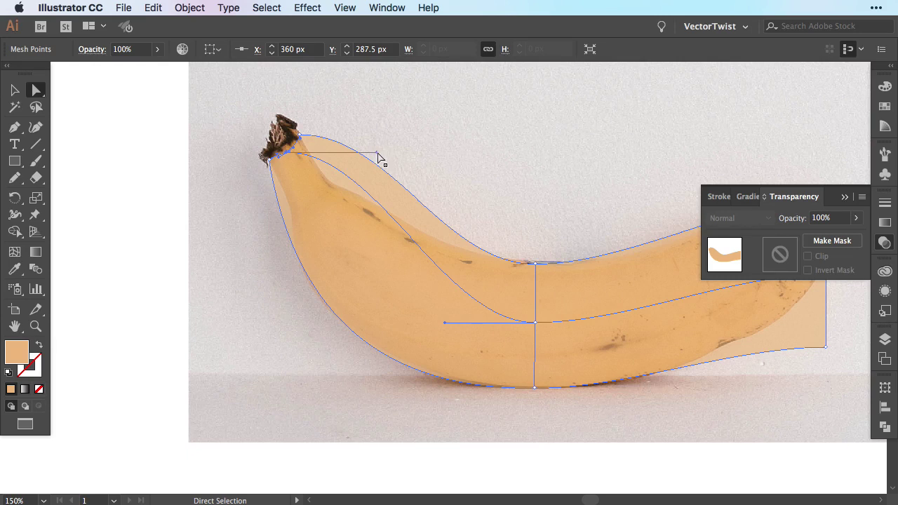
drag(376, 153, 334, 249)
click(300, 135)
drag(390, 135, 347, 204)
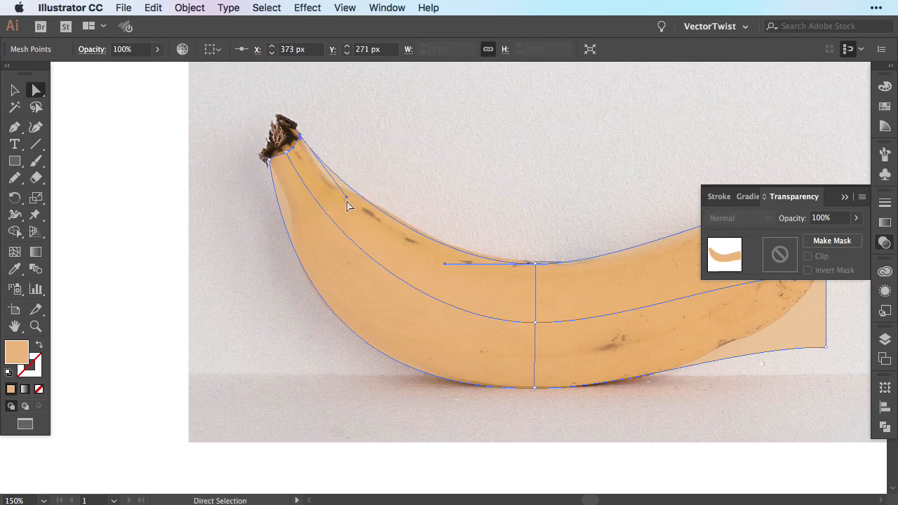
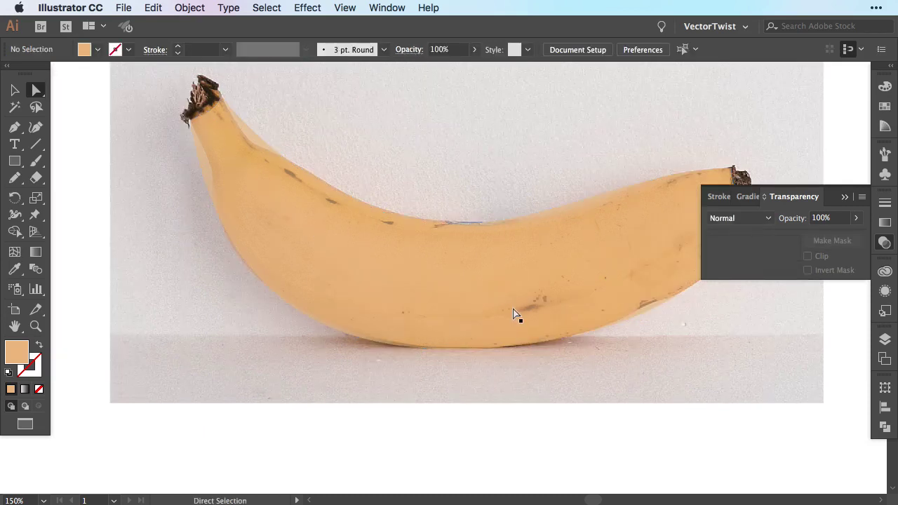
- Adjust the handle of the stem's lower corner point so the mesh's lower-left curve follows the banana's outline more closely
click(379, 245)
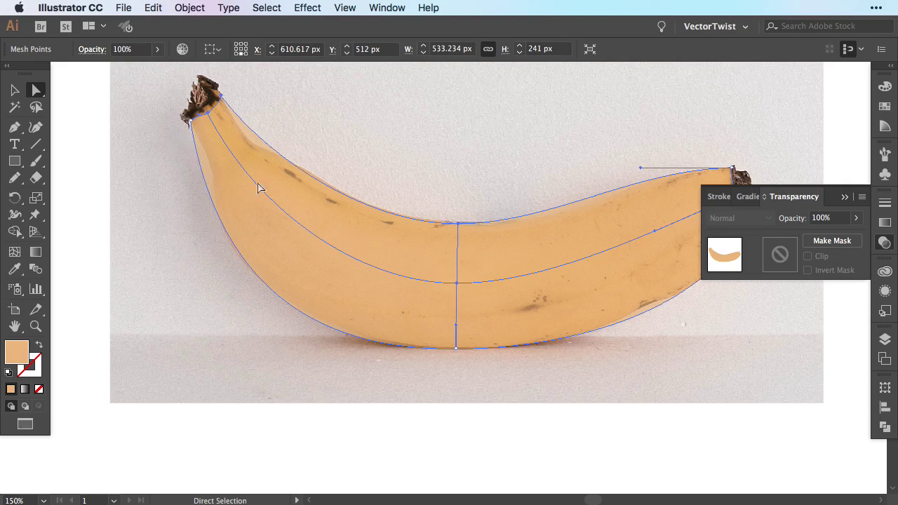
click(190, 121)
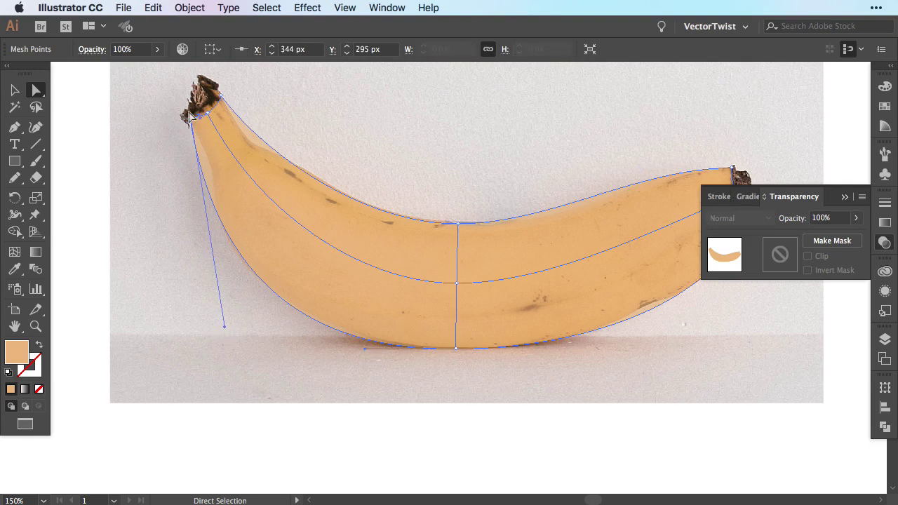
mouse_move(225, 328)
mouse_down()
mouse_move(234, 311)
mouse_move(231, 331)
mouse_up()
click(263, 180)
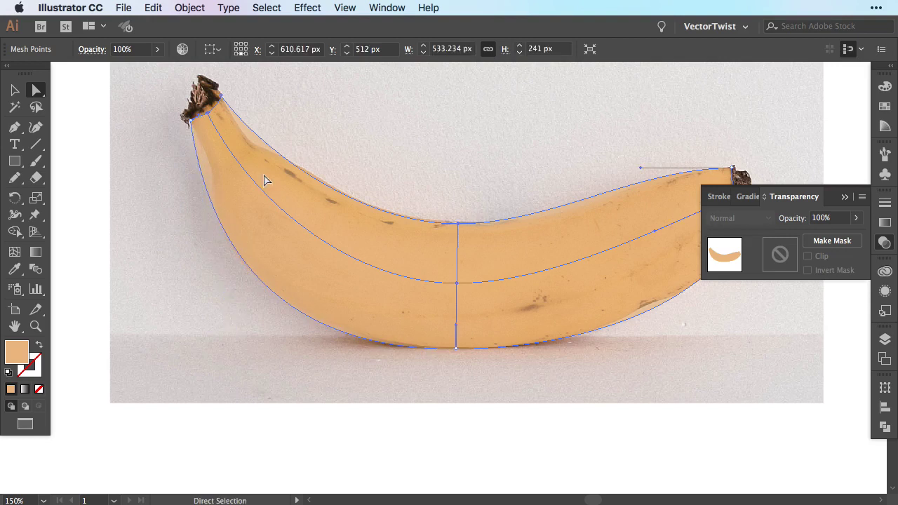
- Add a mesh line across the base of the stem and fit its lower point and handles to the banana's outline
click(14, 254)
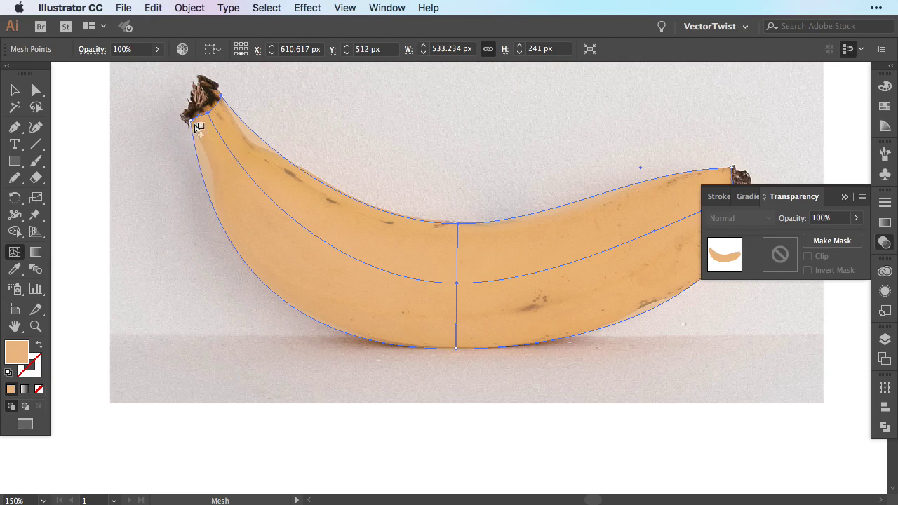
click(233, 151)
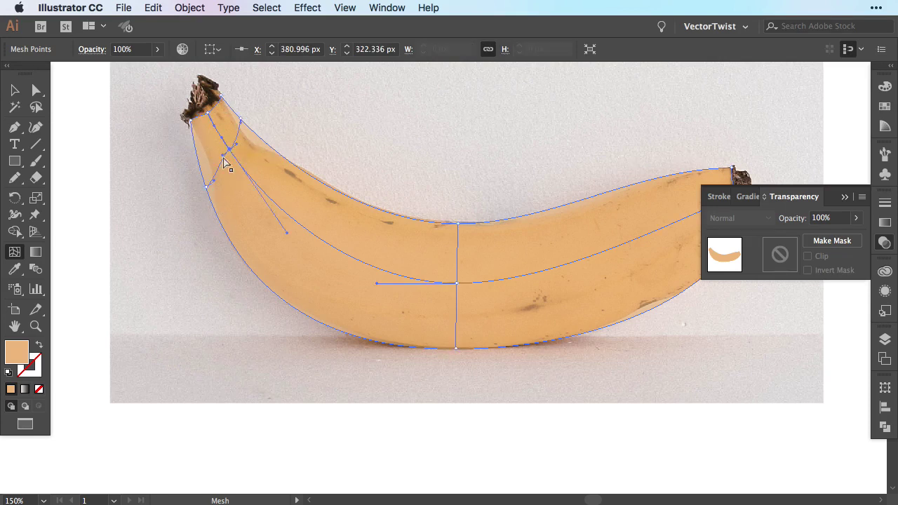
key(a)
drag(206, 192, 237, 331)
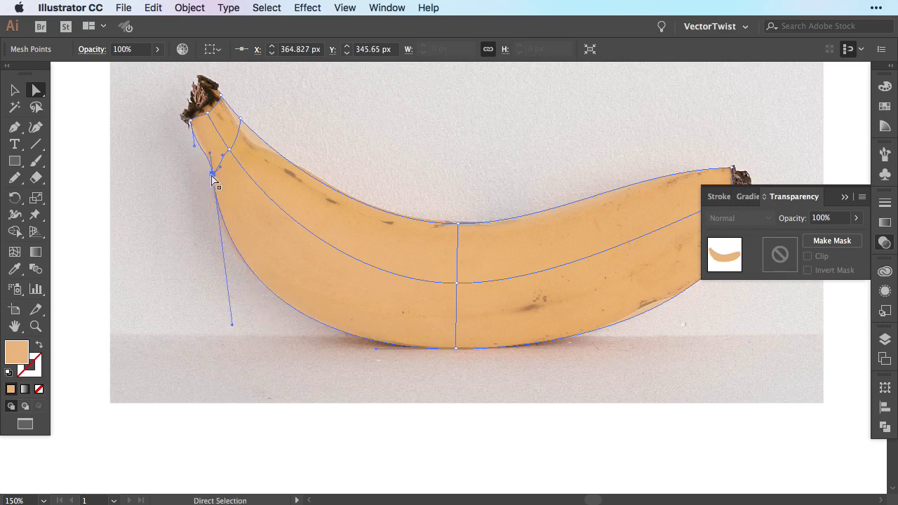
drag(194, 145, 201, 145)
drag(232, 324, 226, 321)
- Move the middle and upper points of the stem-base mesh line and adjust their handles so the upper edge follows the neck's bend
click(230, 153)
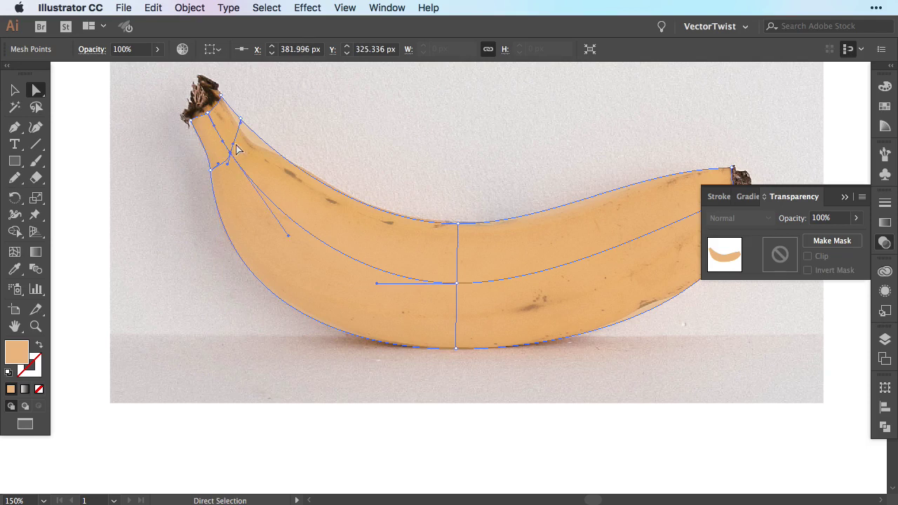
click(235, 145)
drag(242, 124, 246, 133)
drag(297, 187, 305, 176)
mouse_move(247, 134)
mouse_down()
mouse_move(254, 143)
mouse_move(234, 154)
mouse_move(248, 145)
mouse_move(242, 141)
mouse_up()
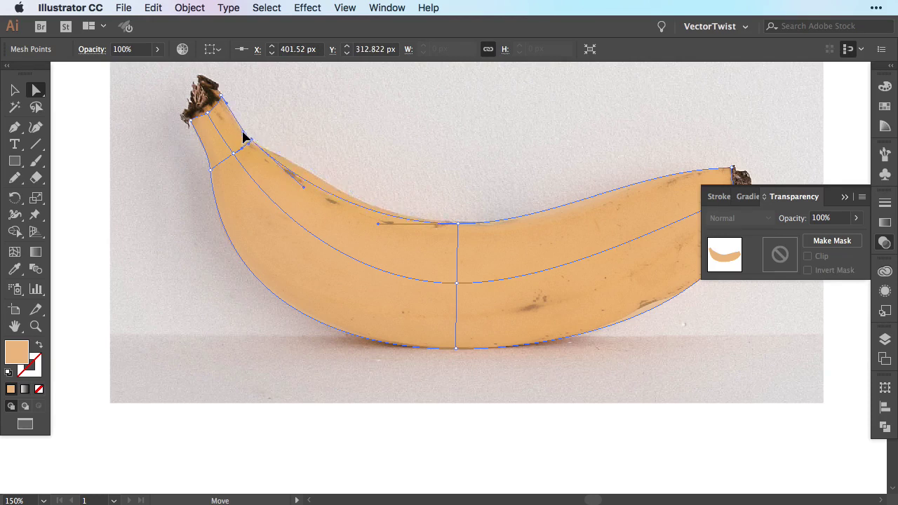
click(357, 122)
- Adjust the handle of the lower corner point at the banana's right tip so the underside curve follows the photo
click(498, 310)
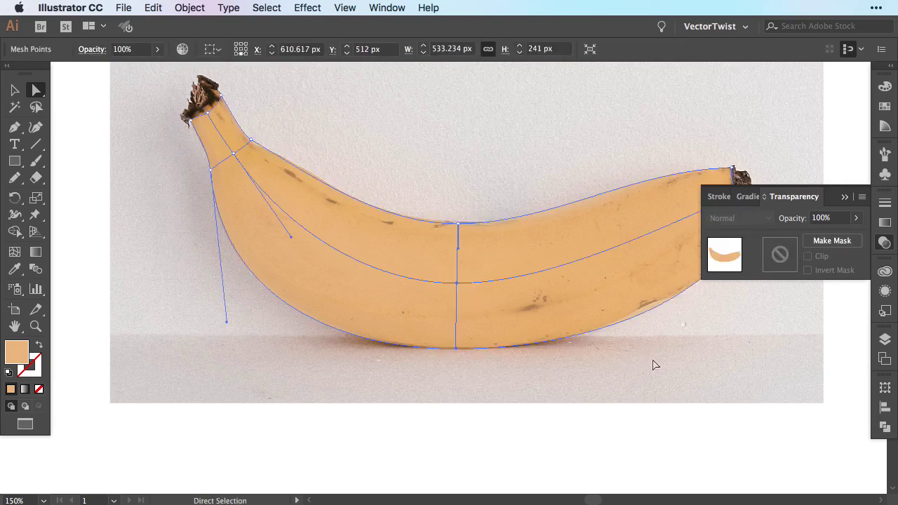
drag(663, 358, 597, 361)
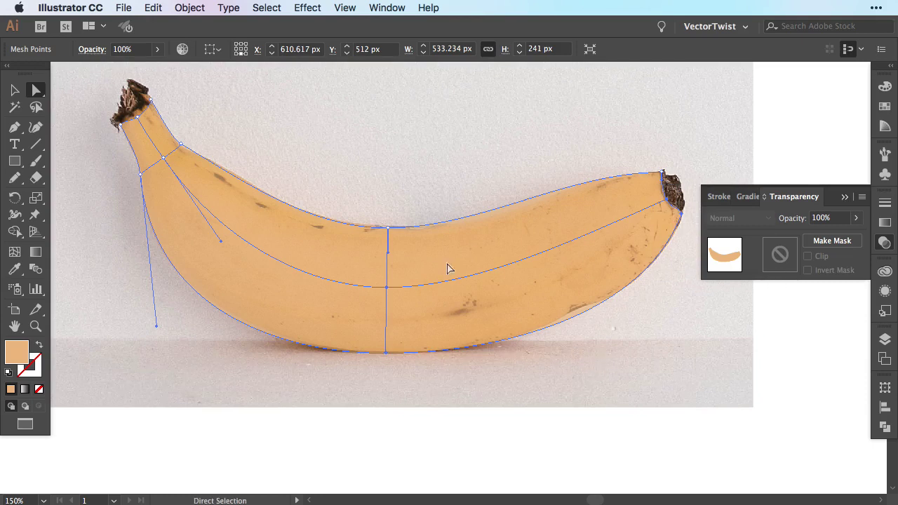
click(568, 357)
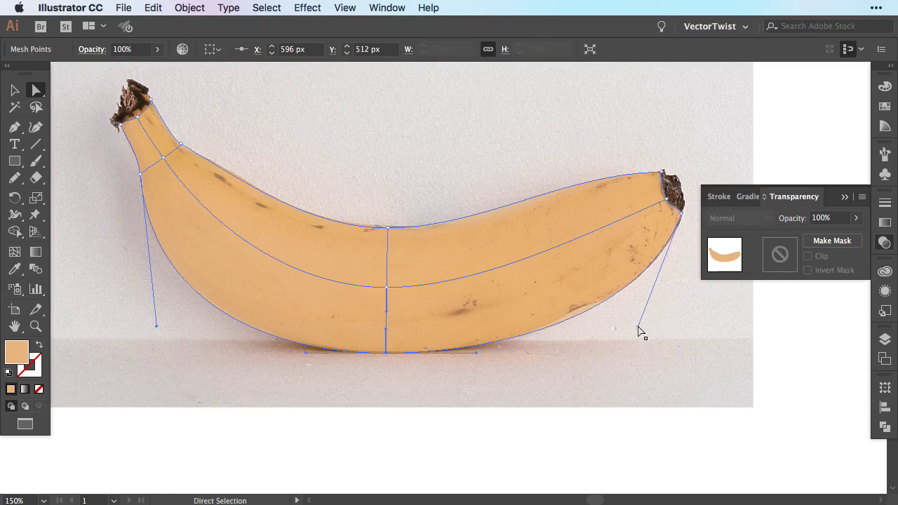
drag(638, 327, 635, 323)
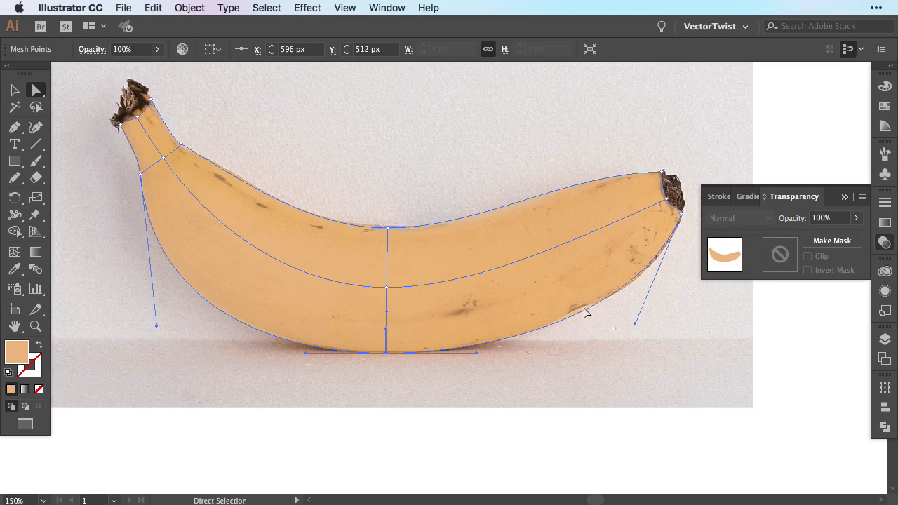
click(578, 397)
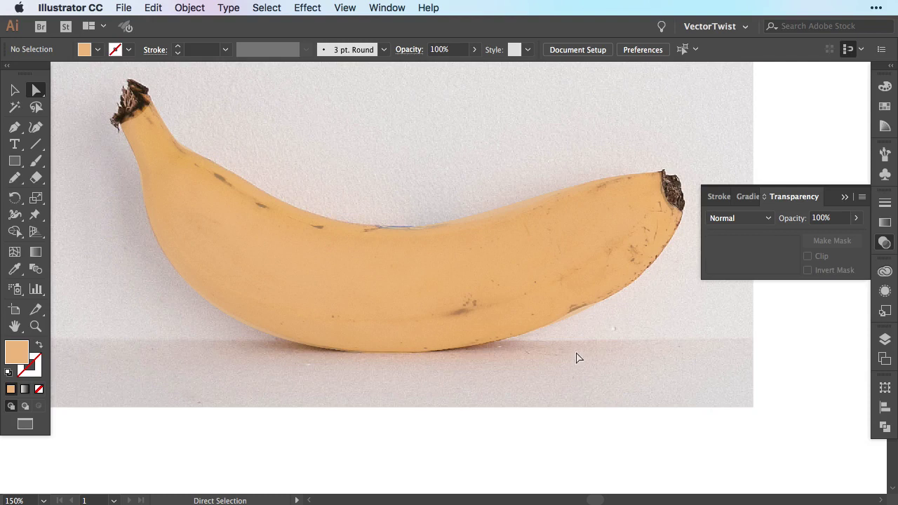
- Set the mesh's opacity to 100% and move it straight up above the banana in the reference photo
key(v)
click(425, 326)
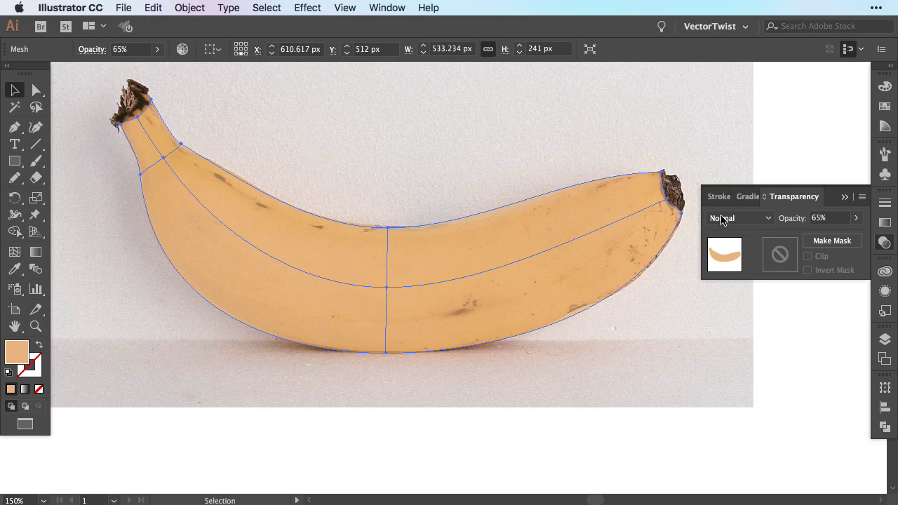
click(856, 218)
drag(833, 235, 868, 238)
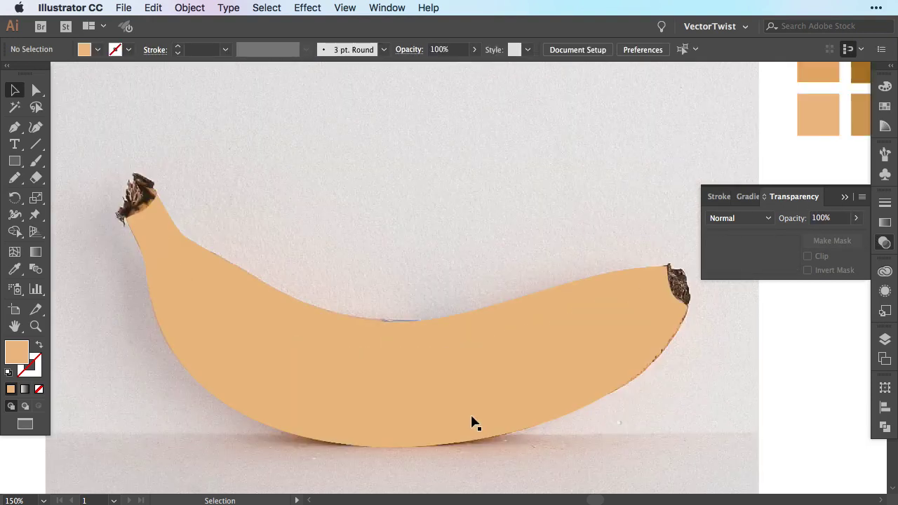
drag(471, 420, 471, 231)
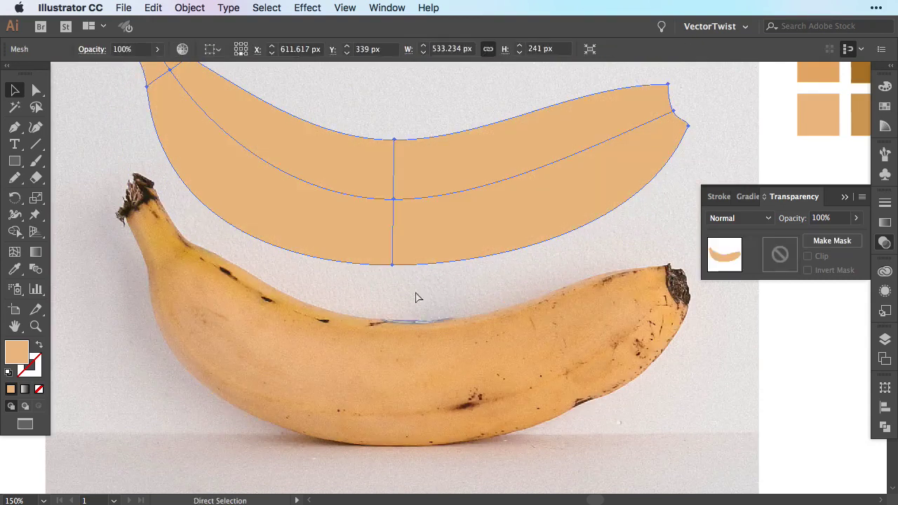
key(super+1)
drag(614, 362, 548, 306)
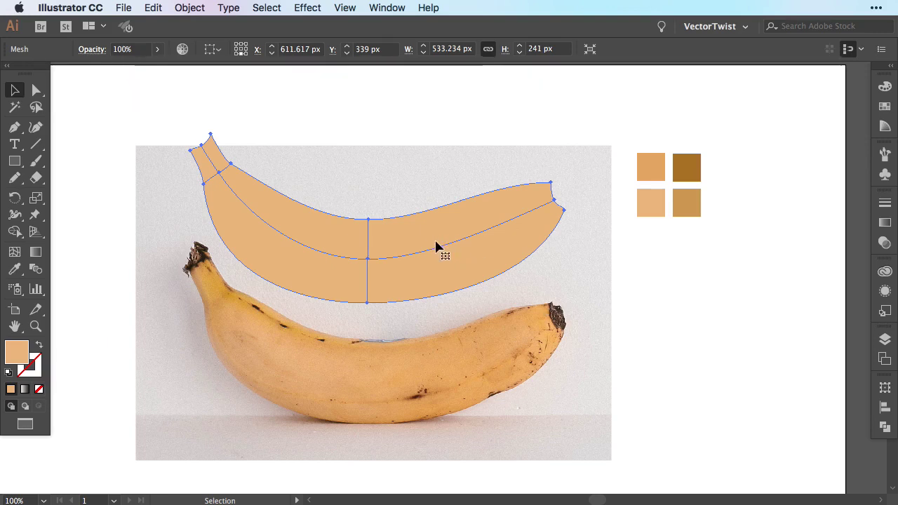
- Add a lengthwise mesh line between the banana's central line and its lower edge
key(u)
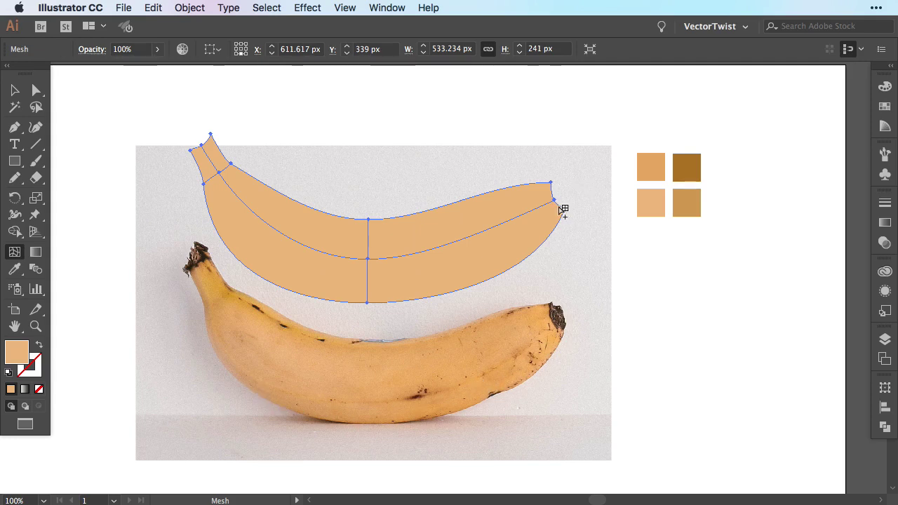
key(a)
click(613, 324)
click(430, 275)
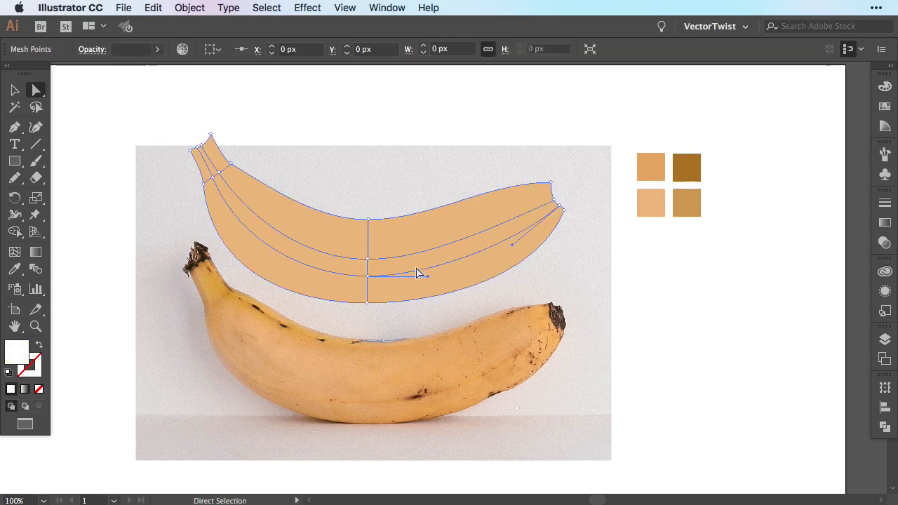
- Colour the points of the lengthwise line below the centre with the darker orange of the upper-left sampled square
click(365, 274)
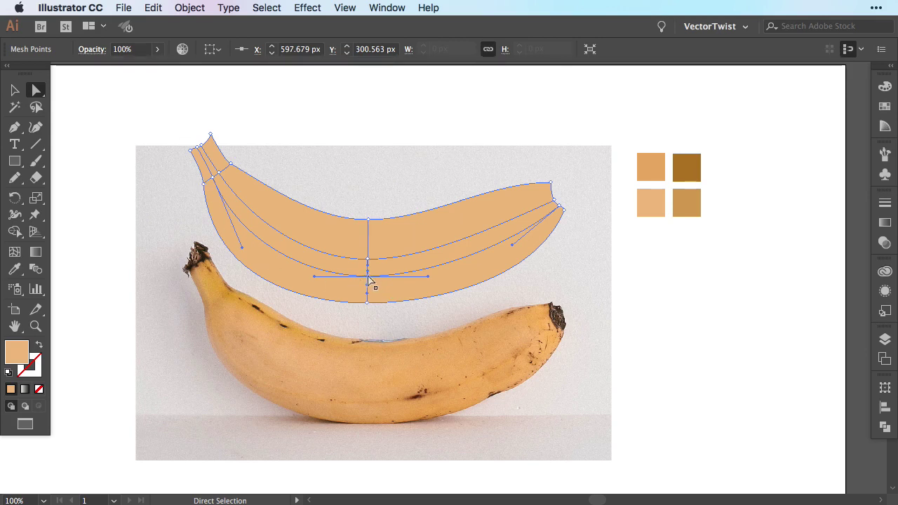
click(558, 205)
super+click(210, 180)
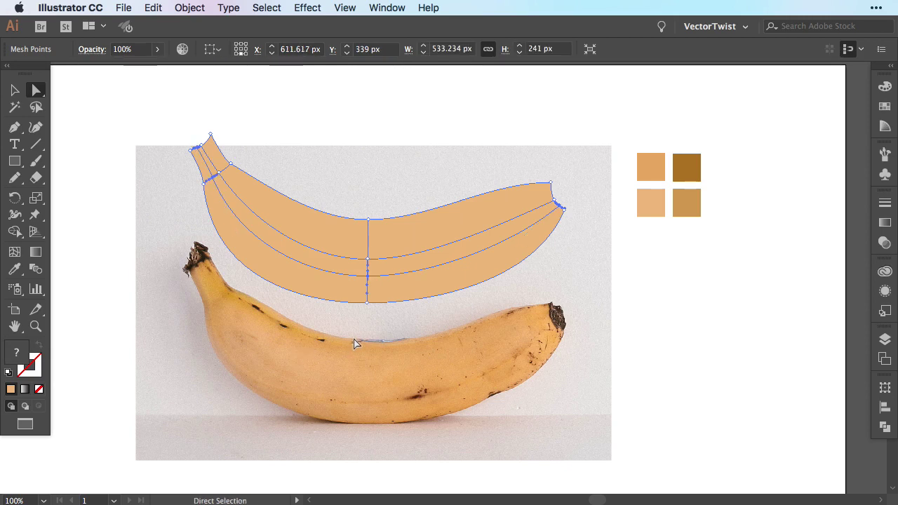
key(i)
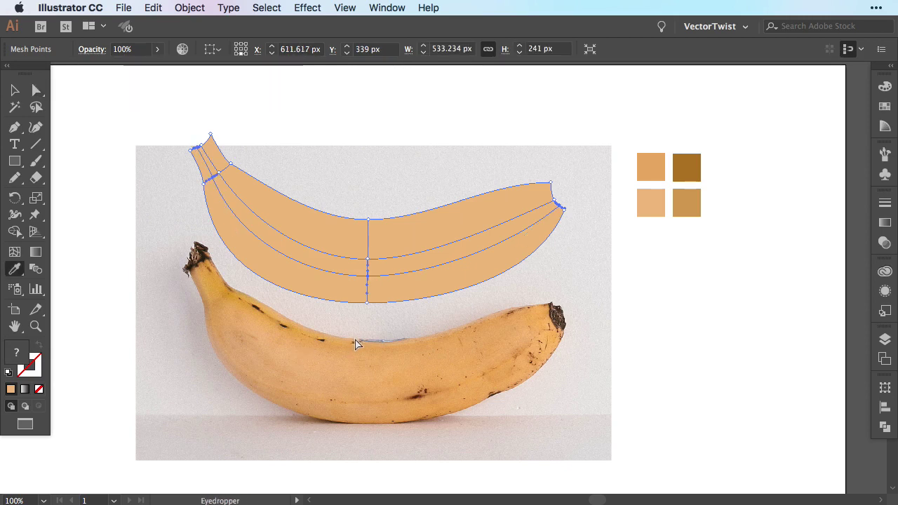
click(657, 167)
super+click(559, 158)
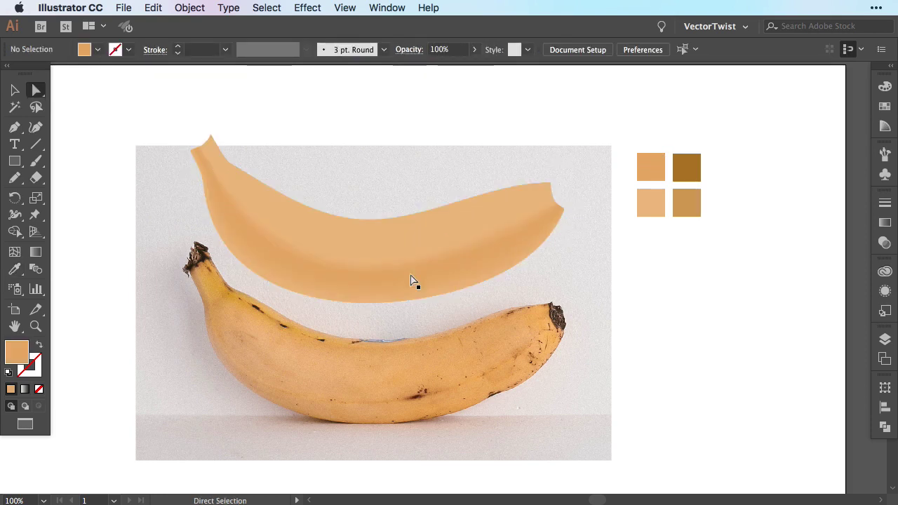
- Try adjusting the central column's handles between the darker line and the bottom edge to change how the shading spreads
click(460, 271)
key(ctrl+=)
click(366, 275)
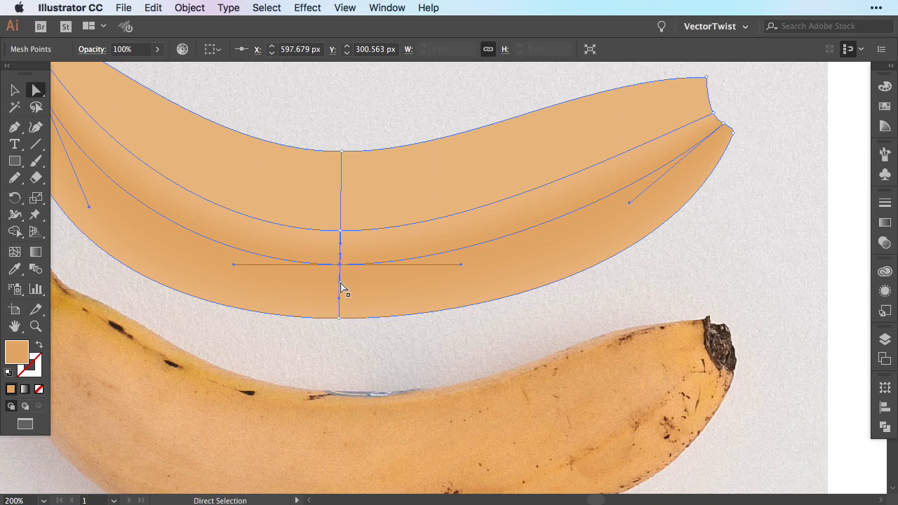
drag(342, 284, 343, 282)
click(338, 319)
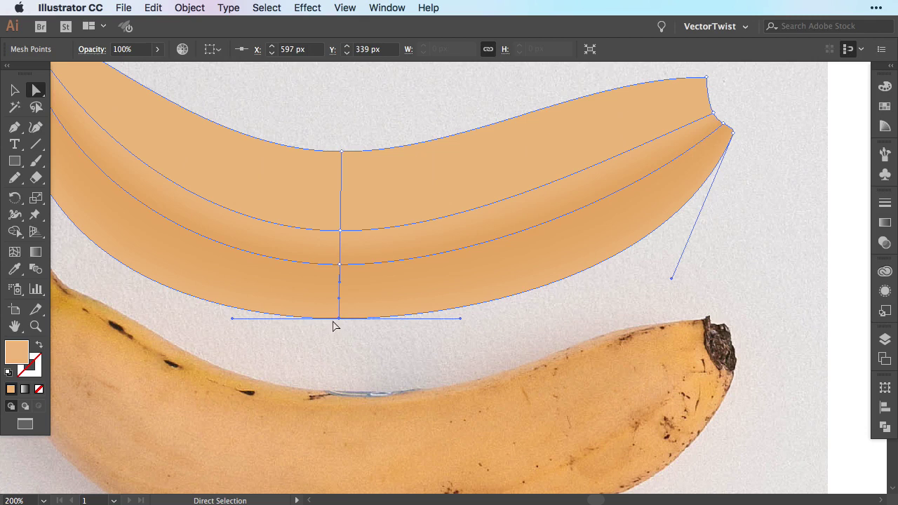
scroll(345, 304, up, 3)
scroll(344, 305, left, 3)
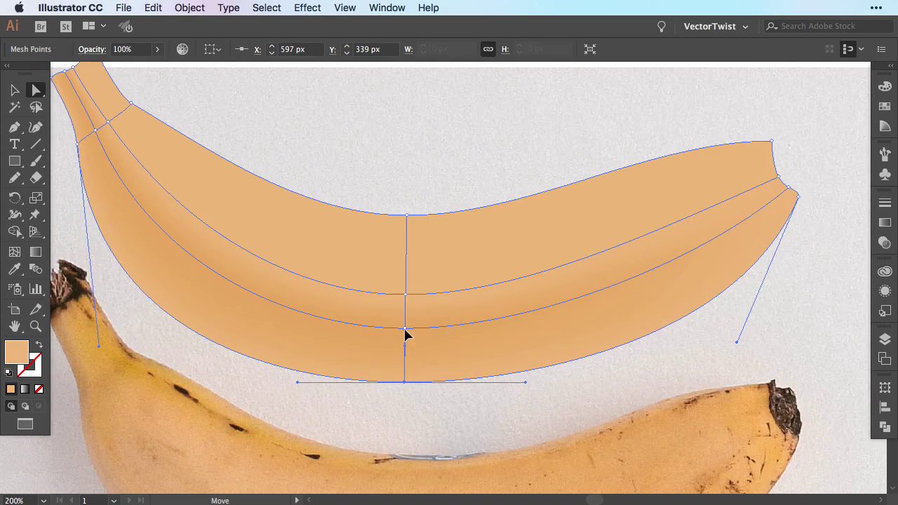
click(405, 326)
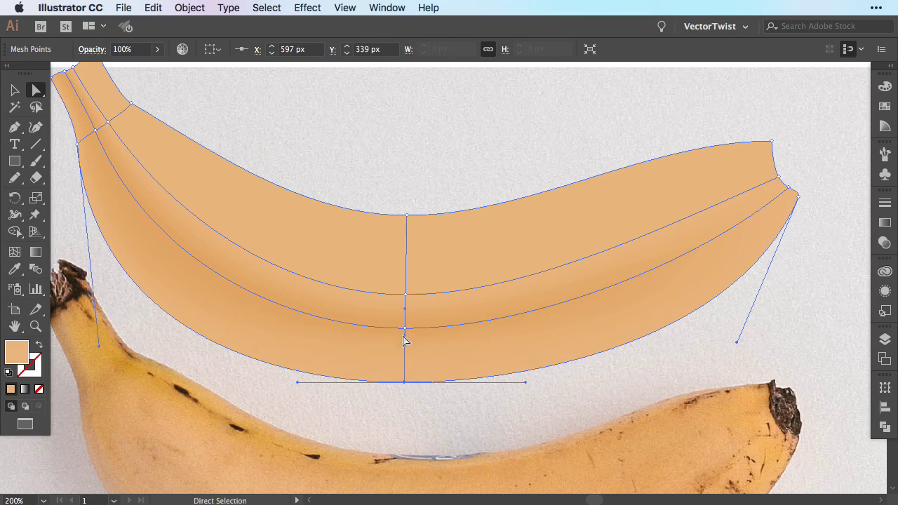
click(423, 422)
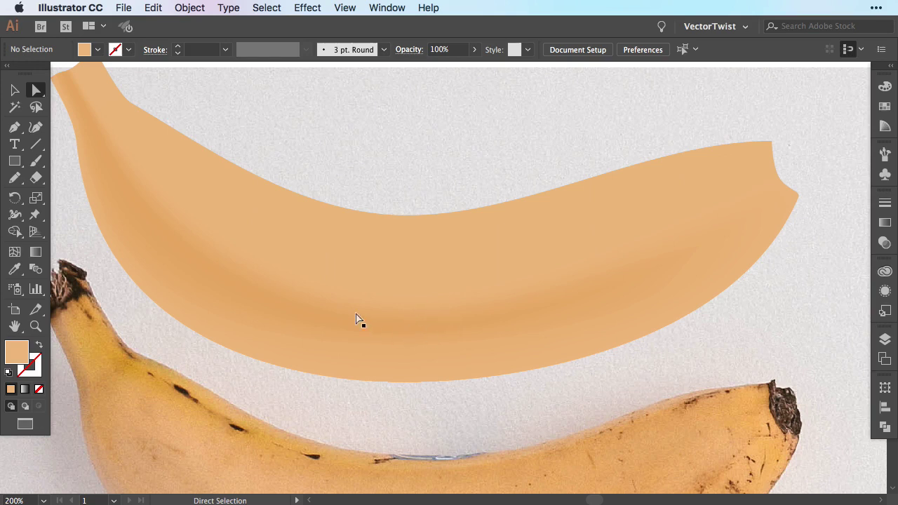
click(359, 347)
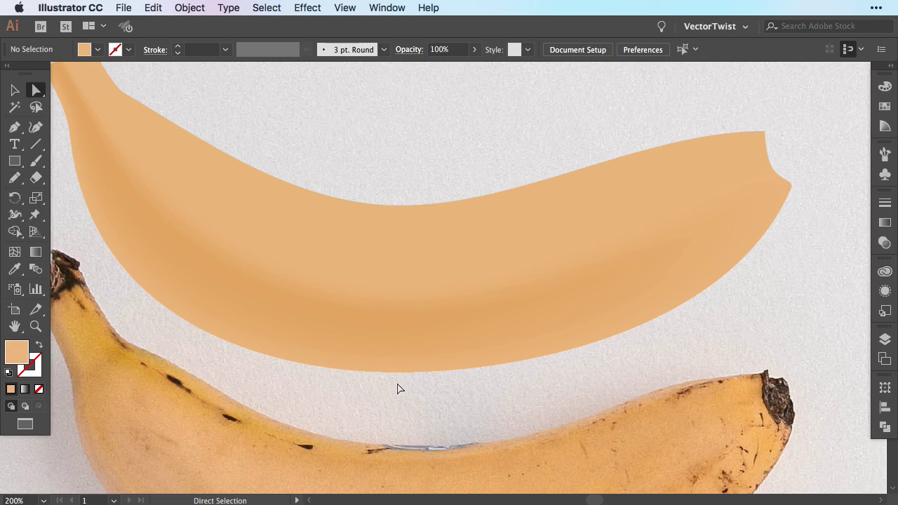
- Add two lengthwise mesh lines in the light orange of the bottom centre point, one just below and one just above the darker line
click(463, 365)
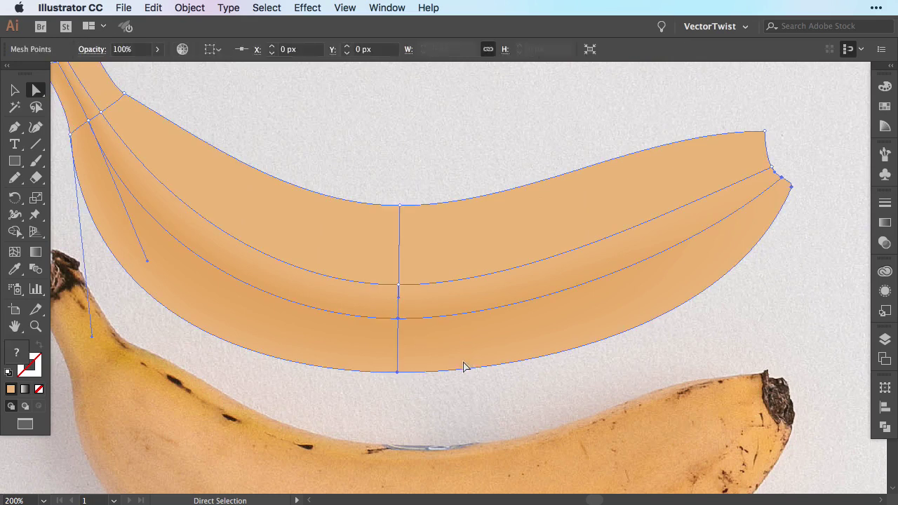
click(397, 374)
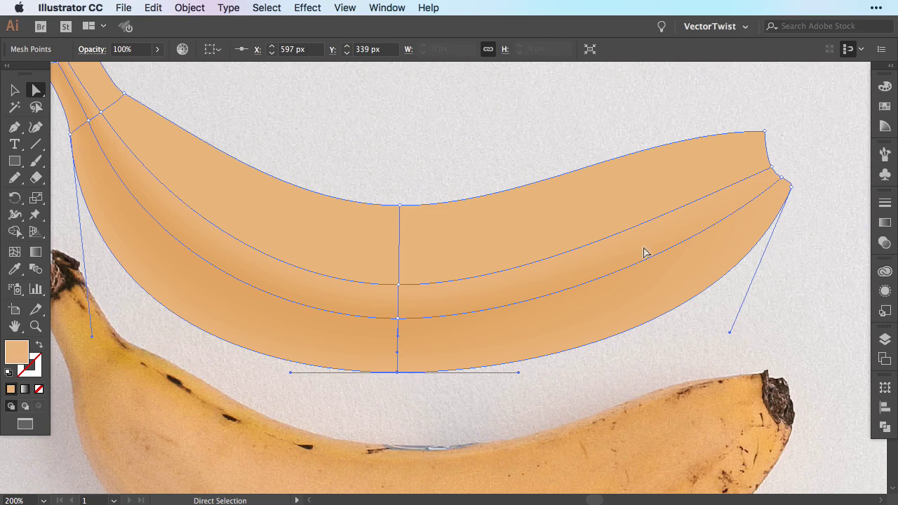
key(u)
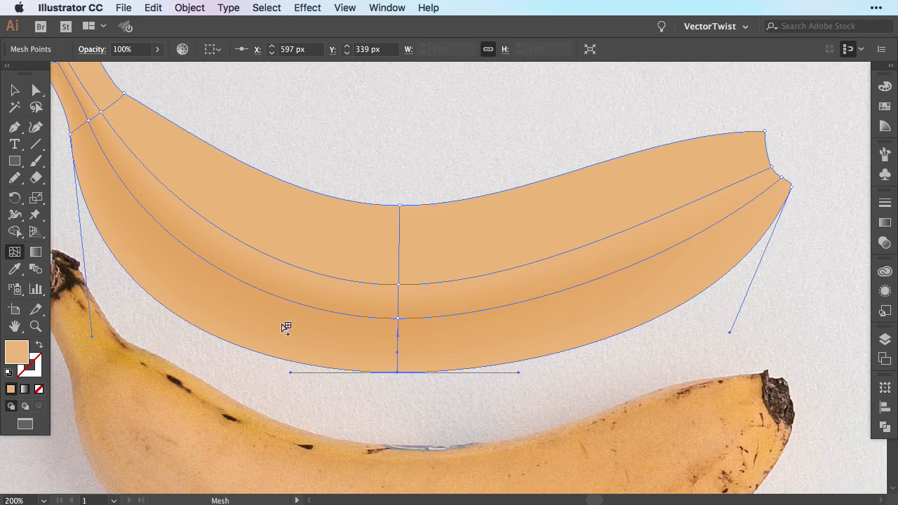
click(400, 328)
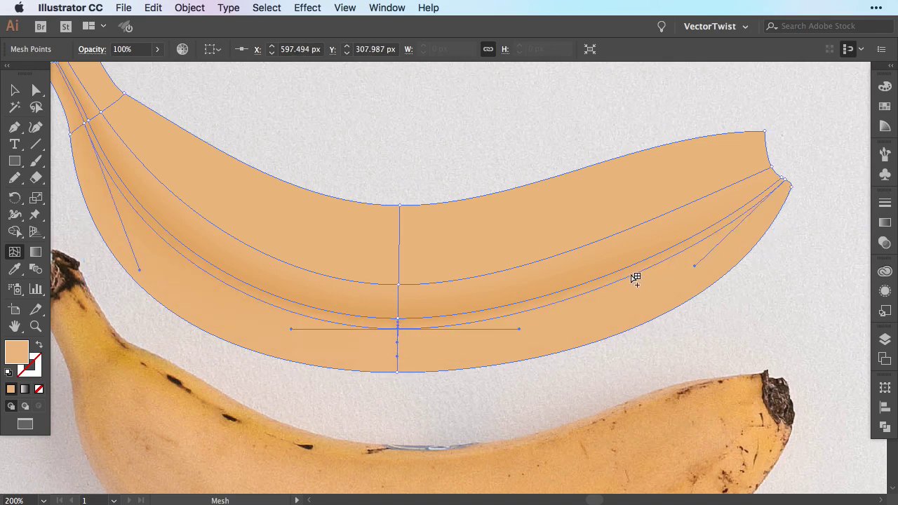
click(402, 309)
key(super+minus)
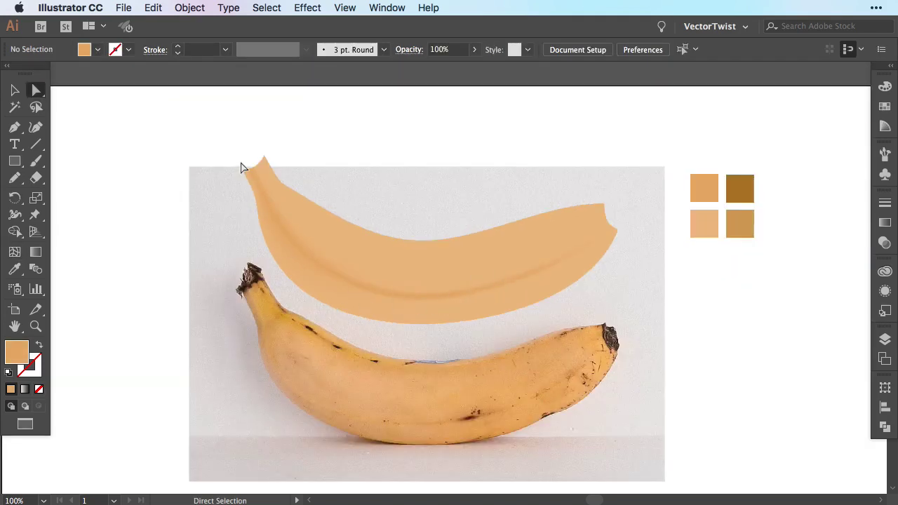
key(super+plus)
click(417, 322)
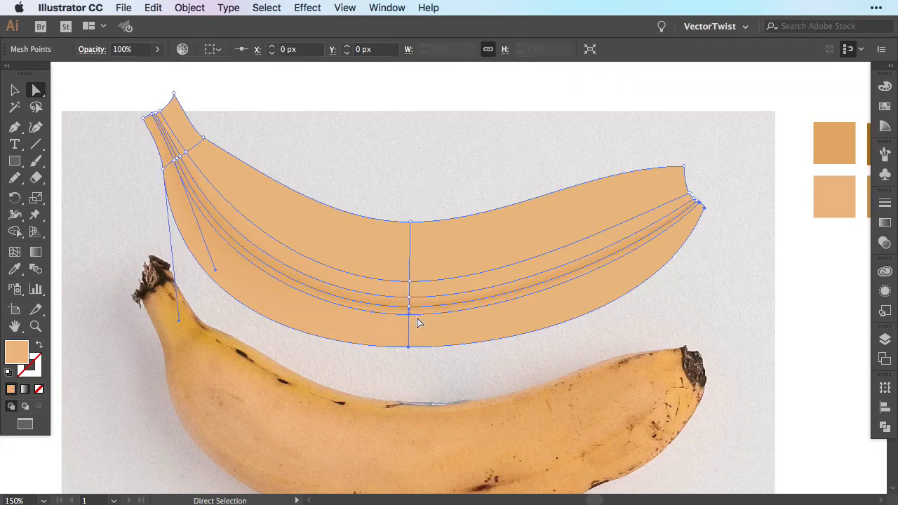
- Recolour the darker lengthwise line's points at the stem tip and stem base light orange, fading the line toward the stem
click(426, 353)
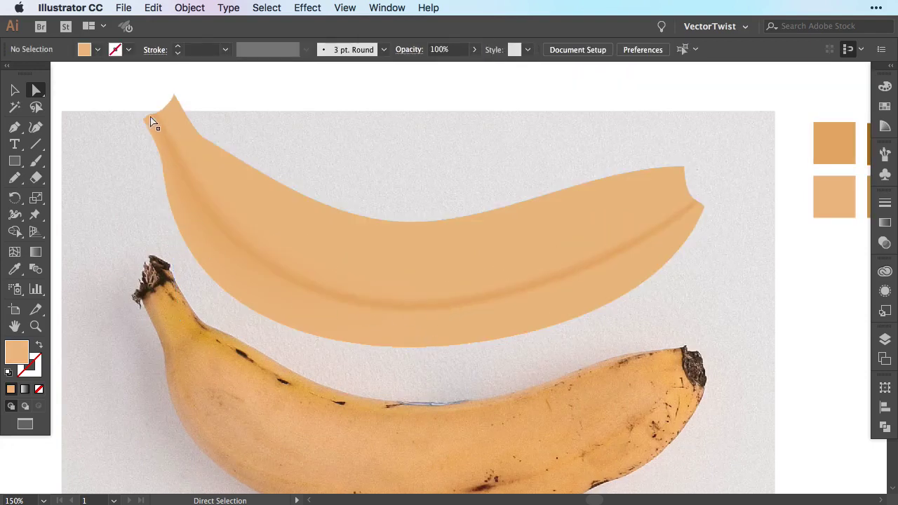
click(410, 299)
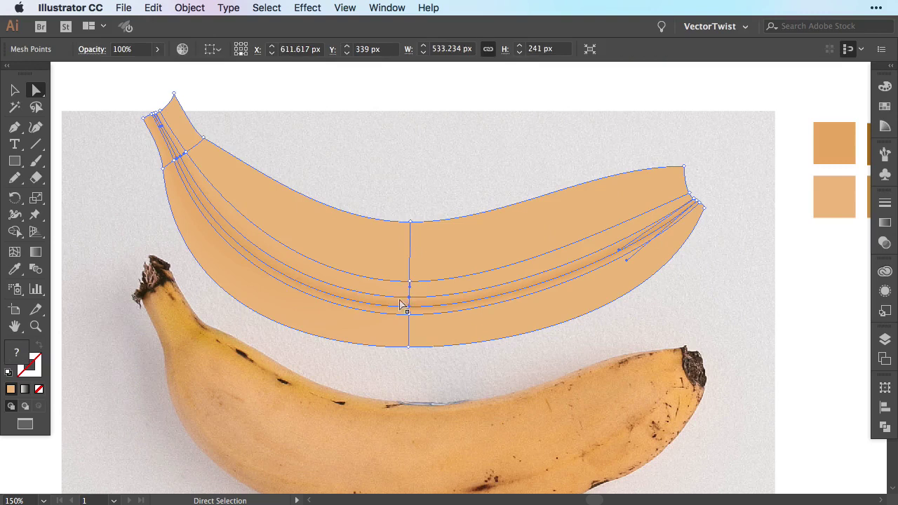
click(176, 160)
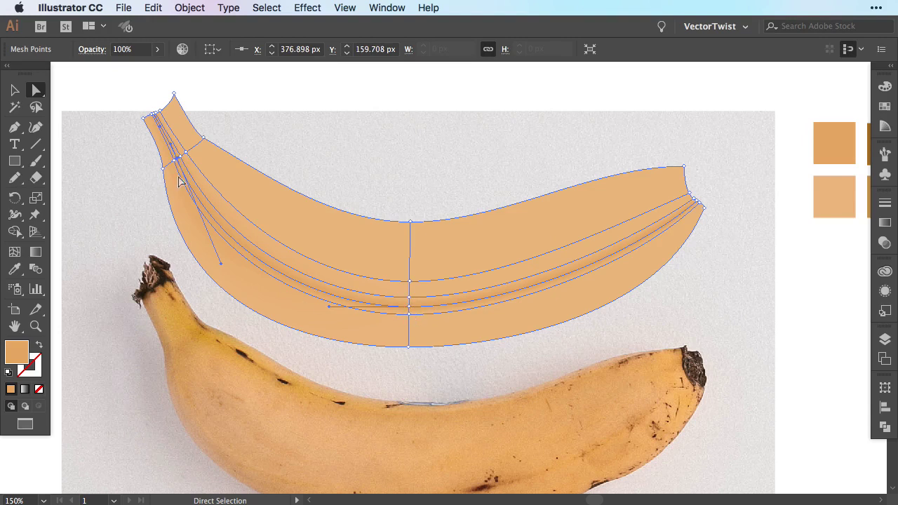
key(z)
drag(131, 94, 194, 144)
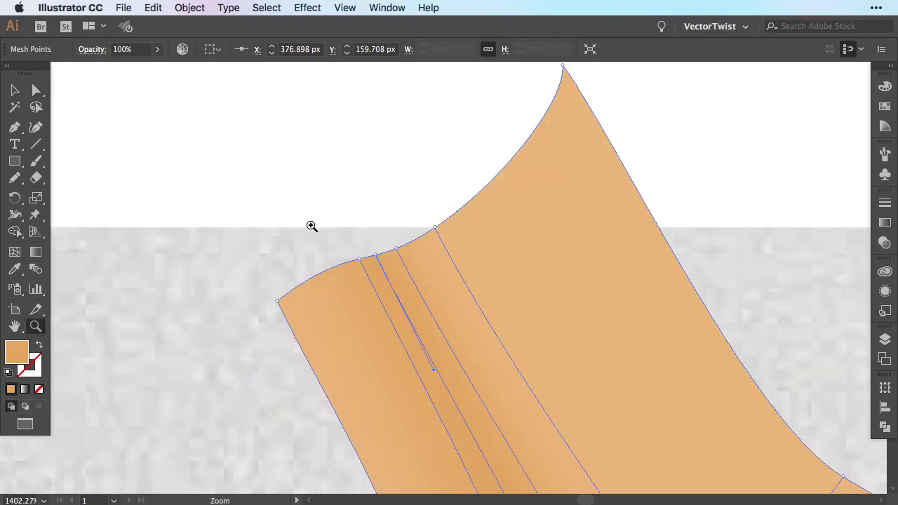
key(a)
click(374, 258)
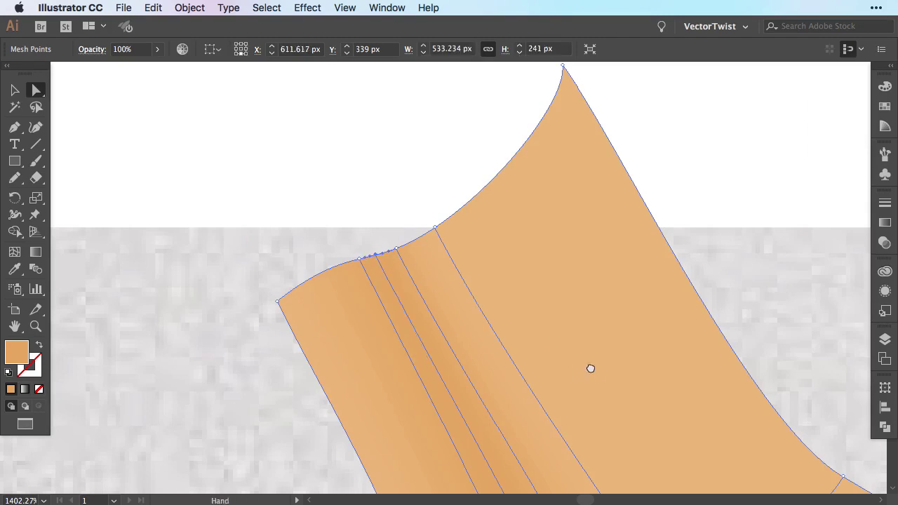
key(super+minus)
key(super+minus)
key(super+minus)
key(super+plus)
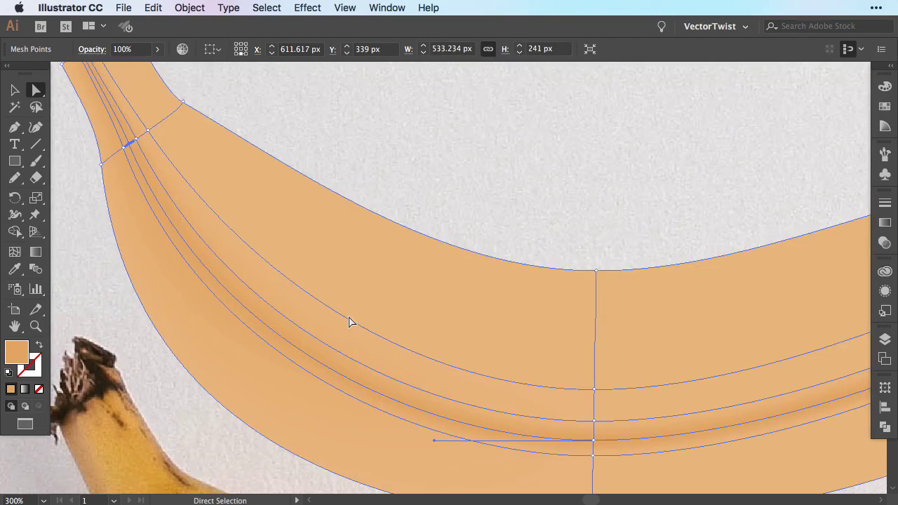
key(i)
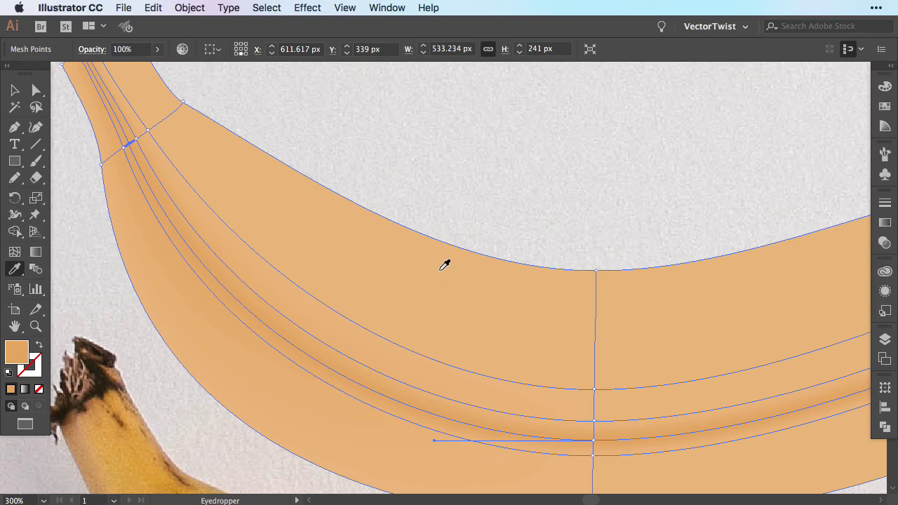
click(391, 254)
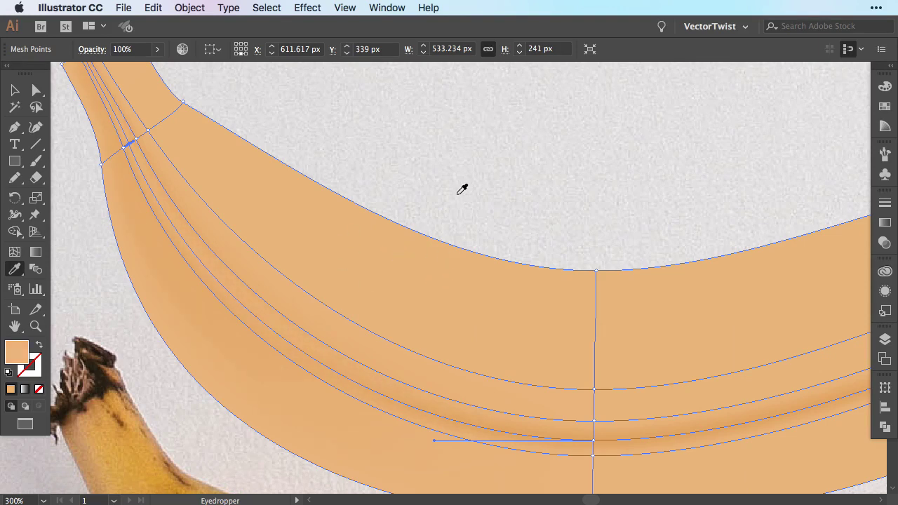
key(super+minus)
key(super+minus)
key(b)
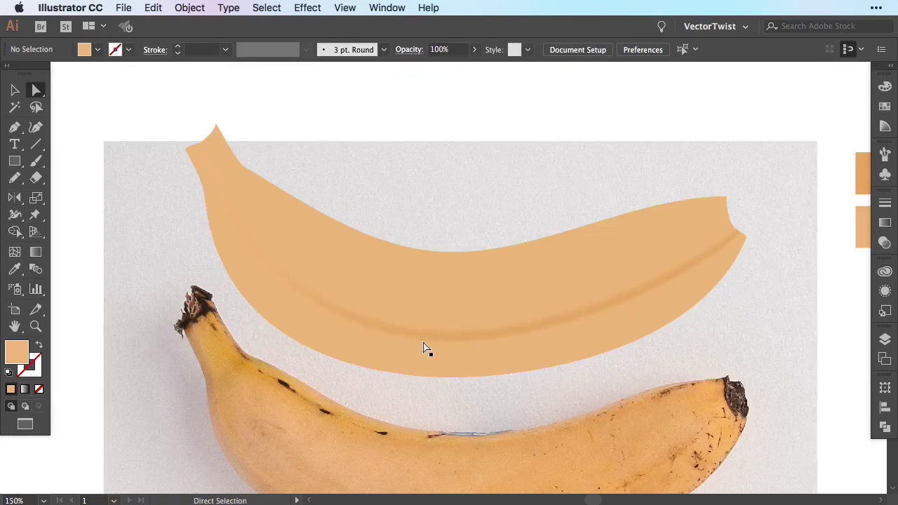
- Add a crosswise mesh line just right of the banana's centre and recolour the darker line's centre point light orange
key(super+minus)
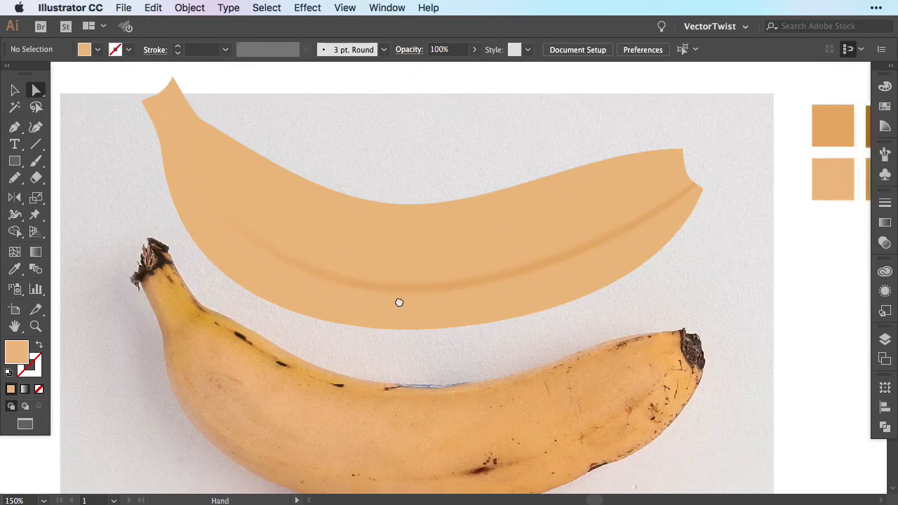
click(595, 240)
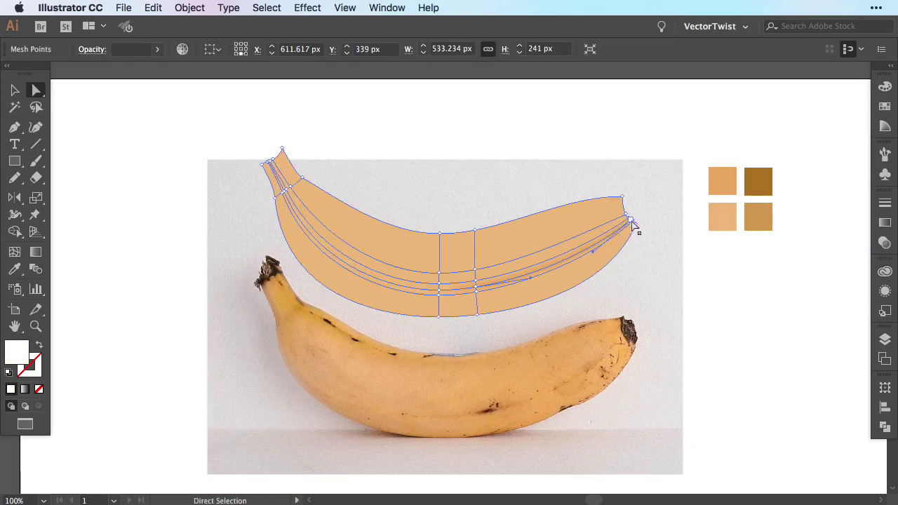
key(super+shift+a)
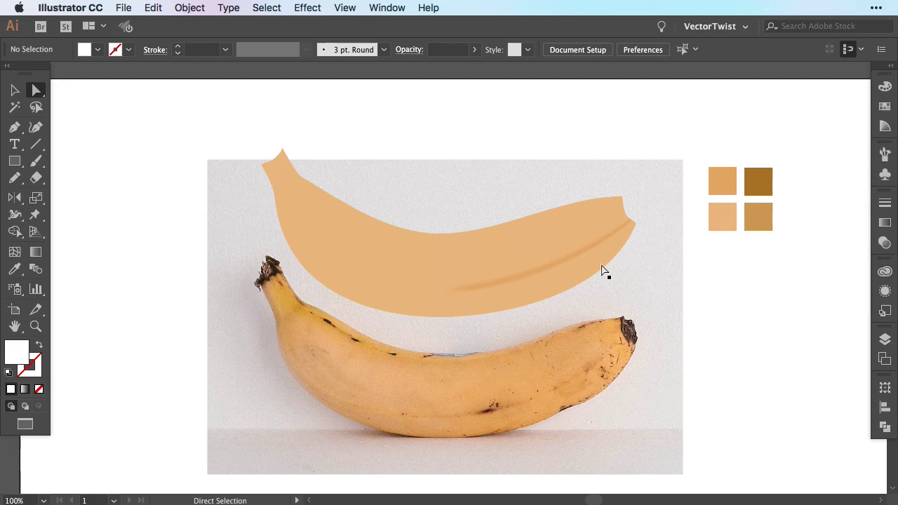
- Colour all mesh points along the banana's bottom edge with a darker brownish orange sampled from the photo's lower side
click(286, 194)
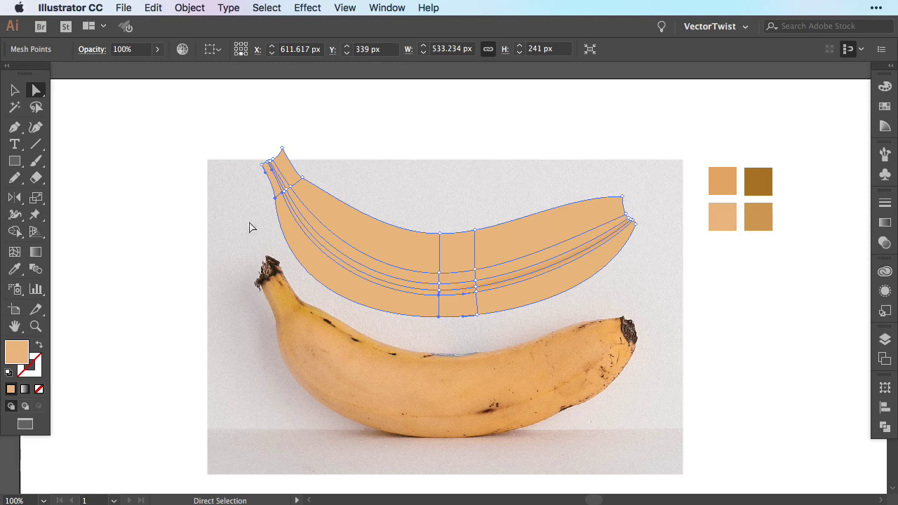
click(461, 317)
click(262, 165)
key(super+a)
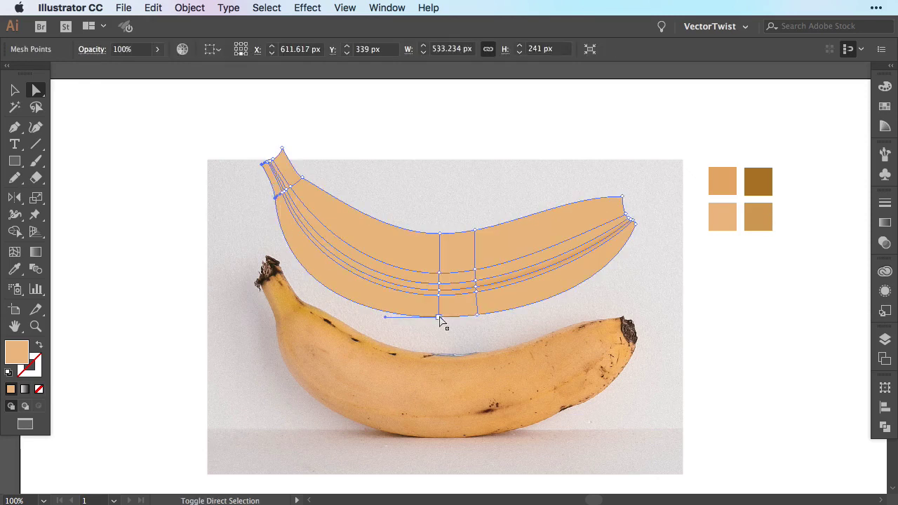
key(i)
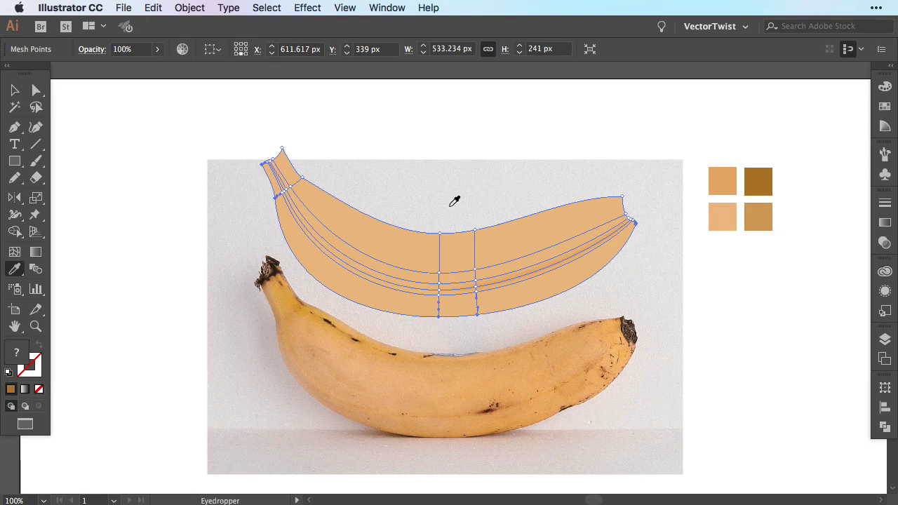
click(349, 409)
key(a)
click(483, 191)
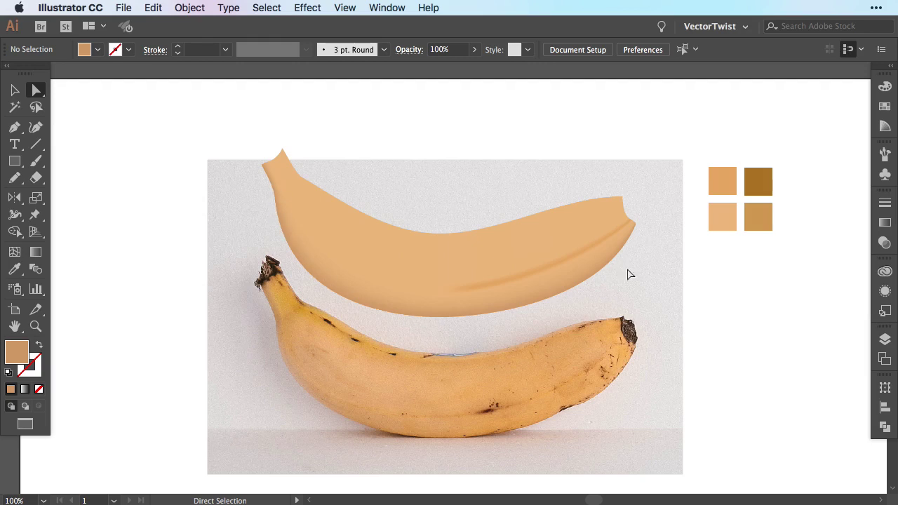
- Colour all mesh points along the banana's upper edge with a yellowish tan sampled from the upper edge in the photo
click(537, 234)
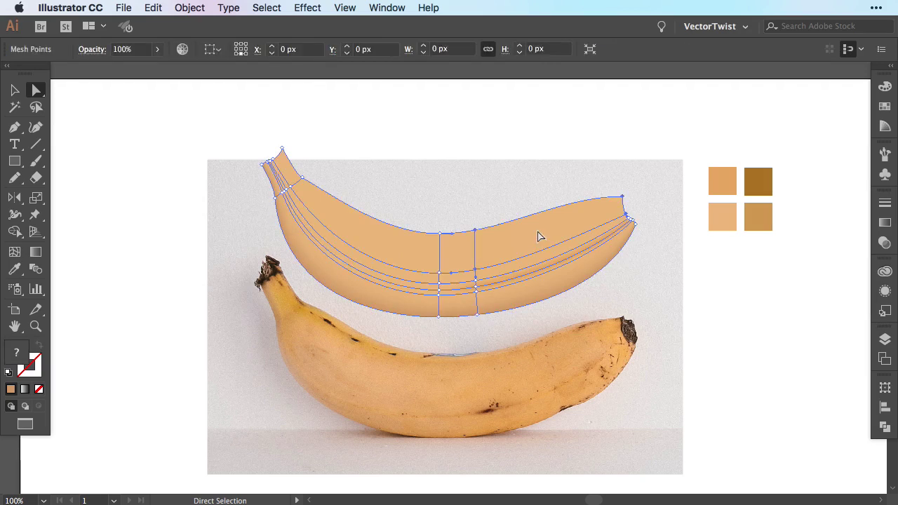
click(623, 198)
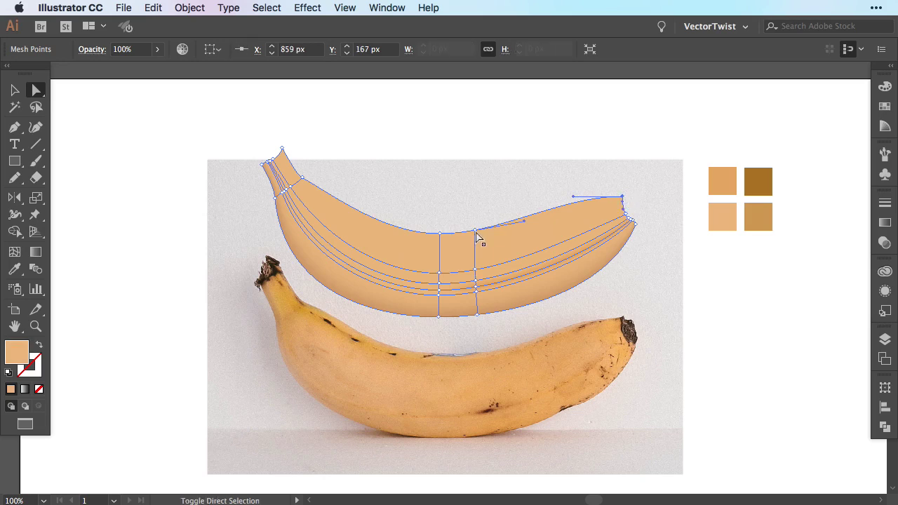
click(456, 240)
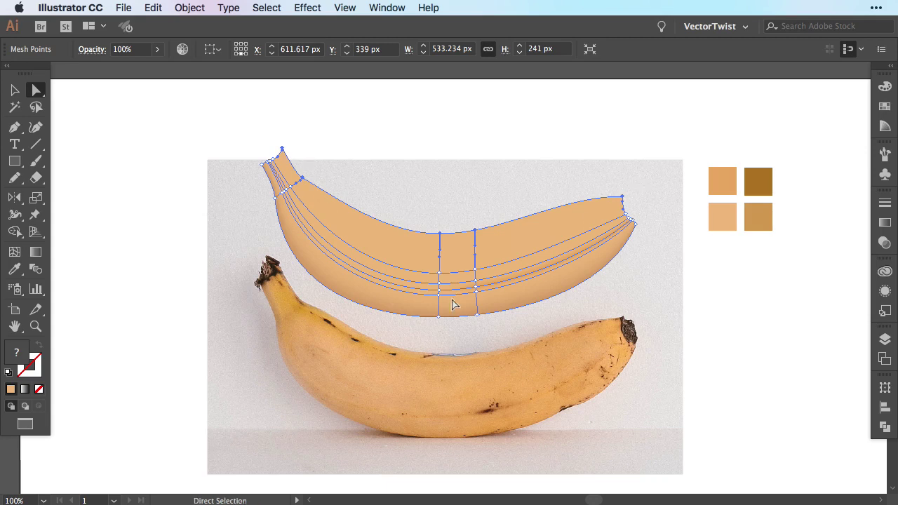
key(i)
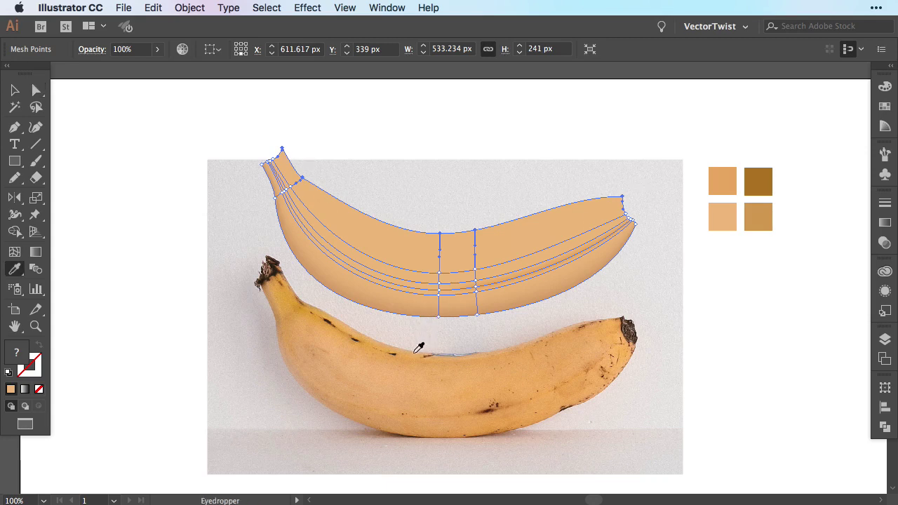
click(415, 354)
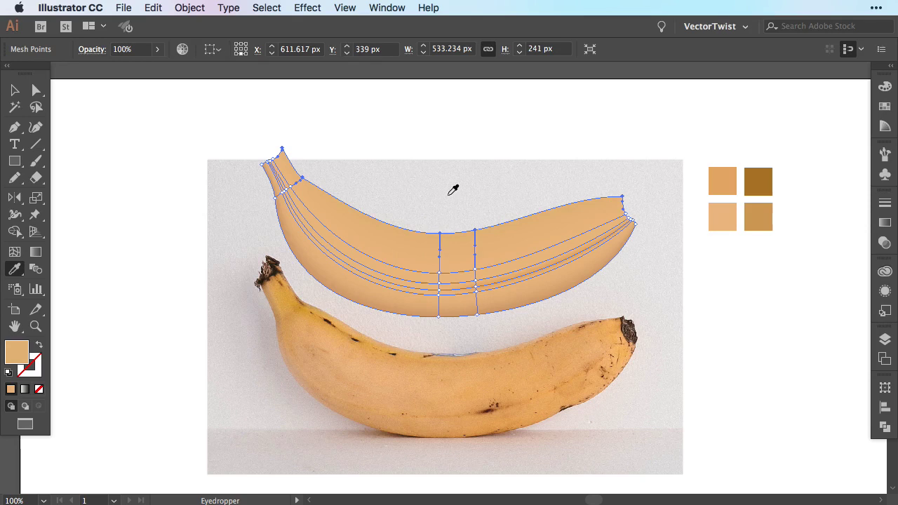
key(a)
key(super+shift+a)
- Take the light orange of the central line's point at the stem base as the colour for new mesh points
click(295, 218)
key(super+shift+a)
click(310, 205)
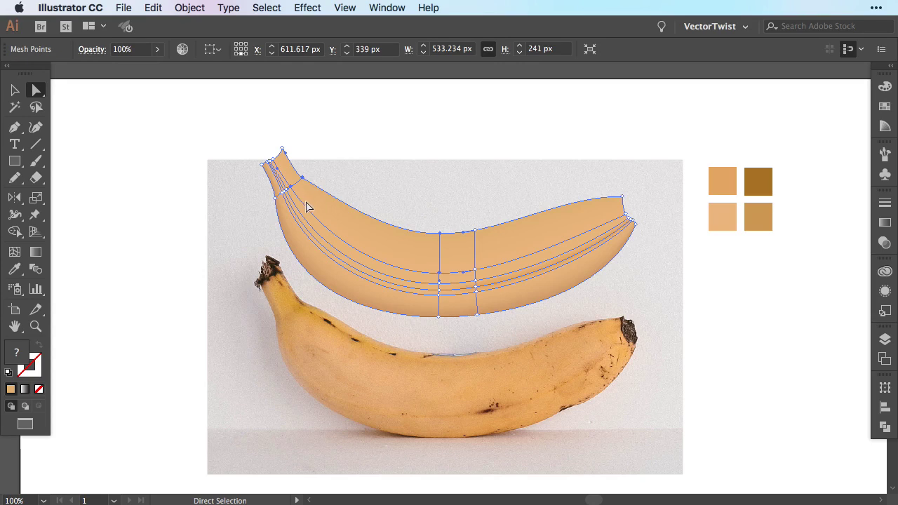
click(290, 187)
key(u)
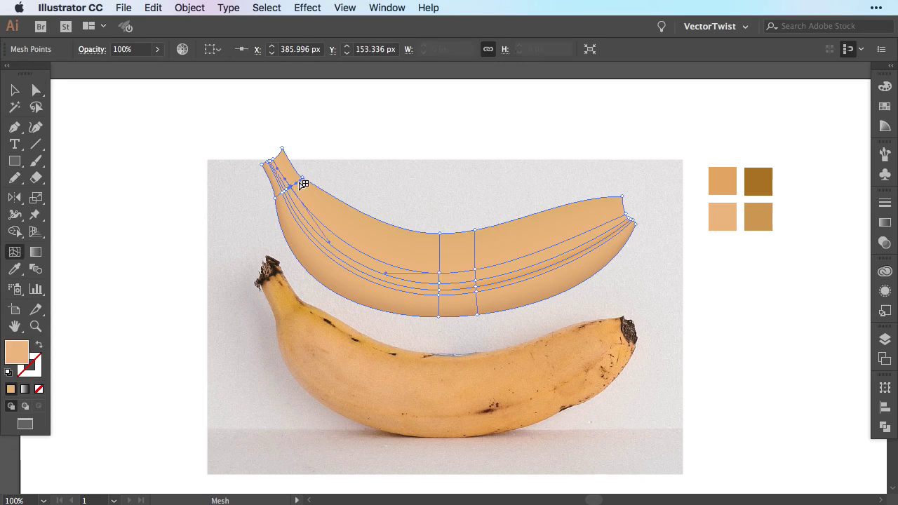
- Try adding a lengthwise mesh line above the central line and a crosswise one on the stem, and undo both
click(282, 151)
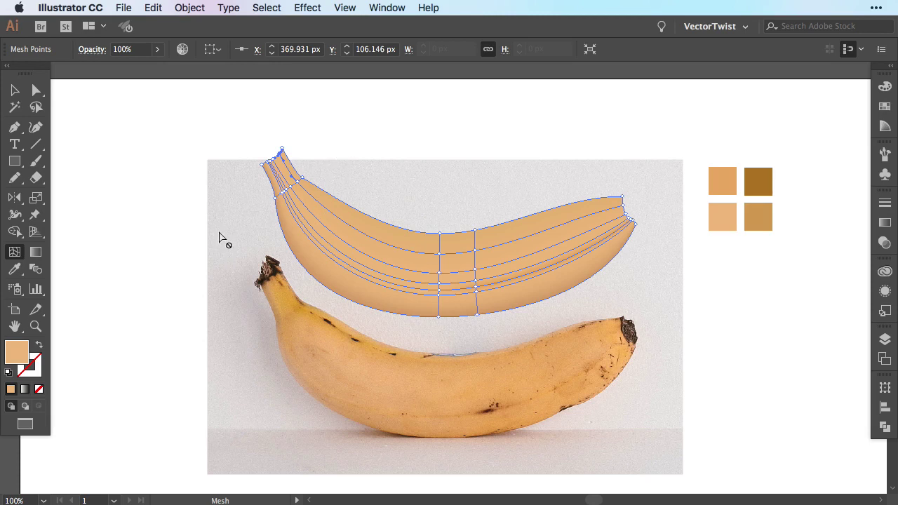
alt+click(385, 219)
click(292, 174)
click(292, 173)
click(298, 169)
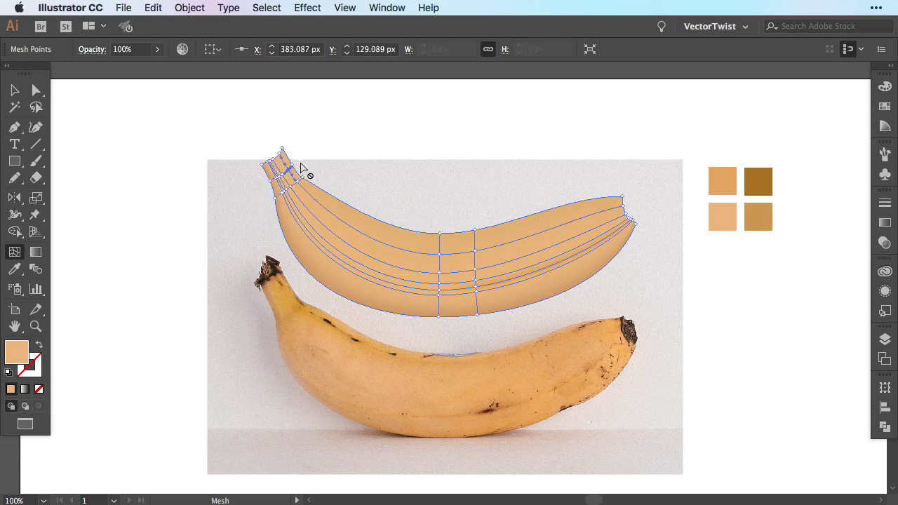
alt+click(284, 157)
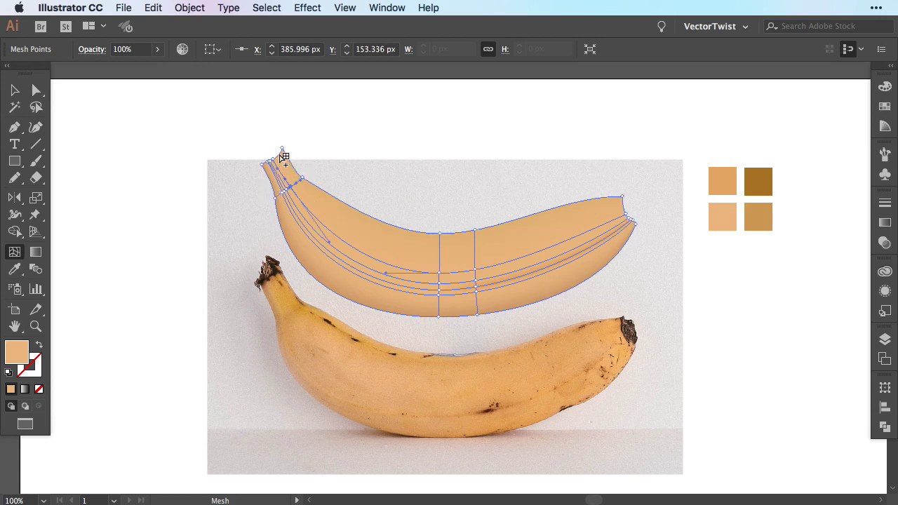
- Add a lengthwise mesh line between the central line and the upper edge, coloured with yellow-orange sampled from the photo's upper side
click(282, 149)
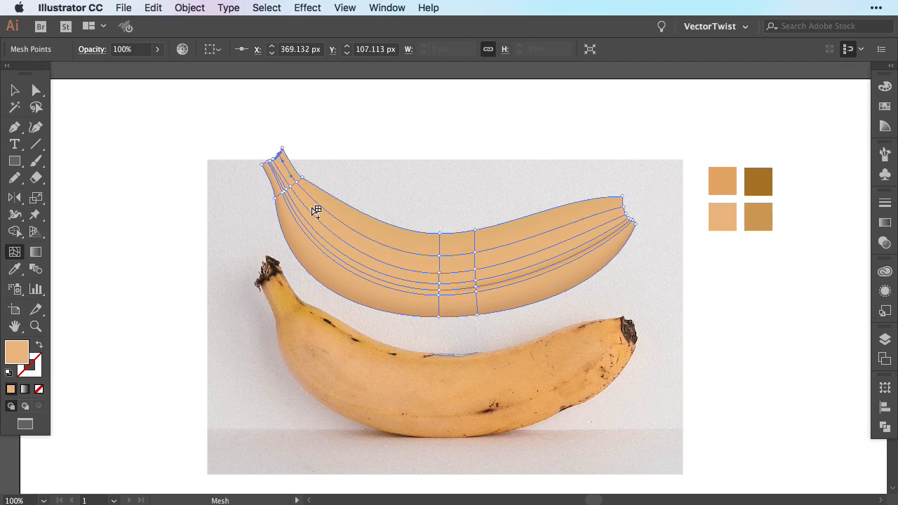
key(a)
click(638, 195)
click(297, 182)
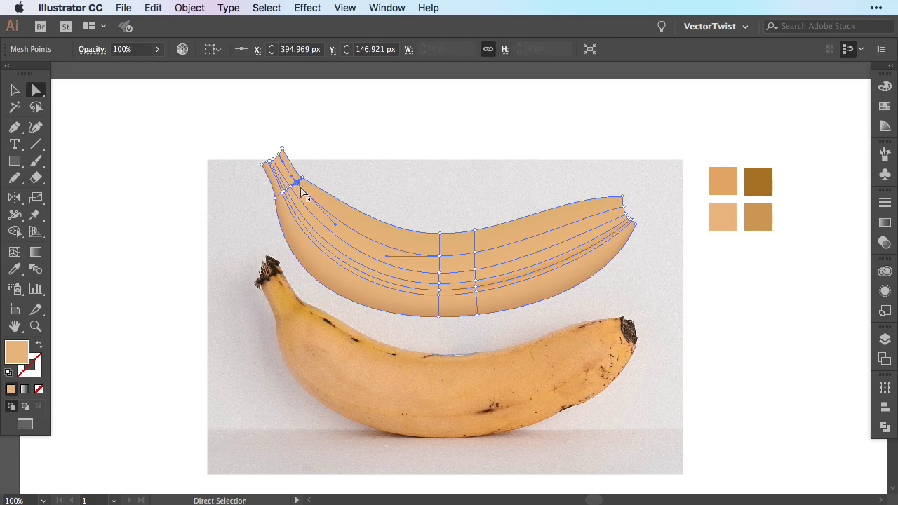
click(476, 254)
key(i)
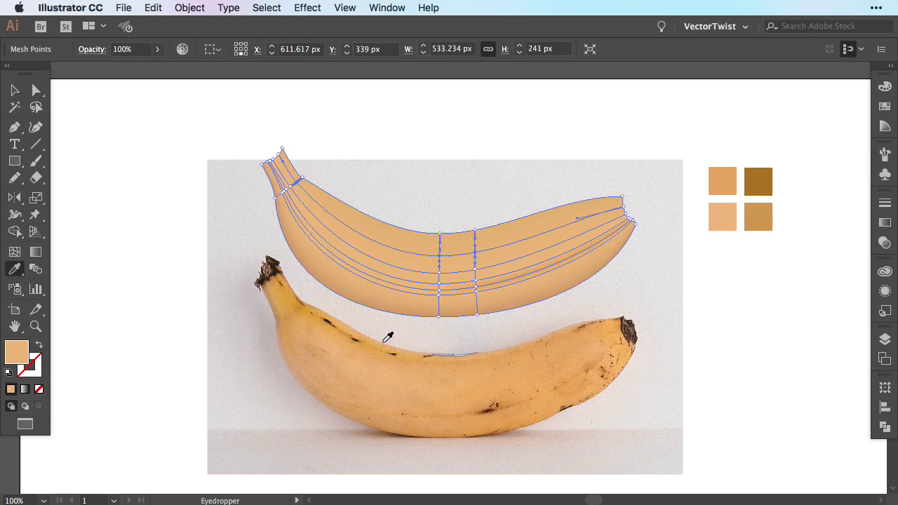
click(376, 340)
key(a)
key(ctrl+shift+a)
- Add another lengthwise mesh line between the yellow-orange line and the banana's upper edge
click(402, 272)
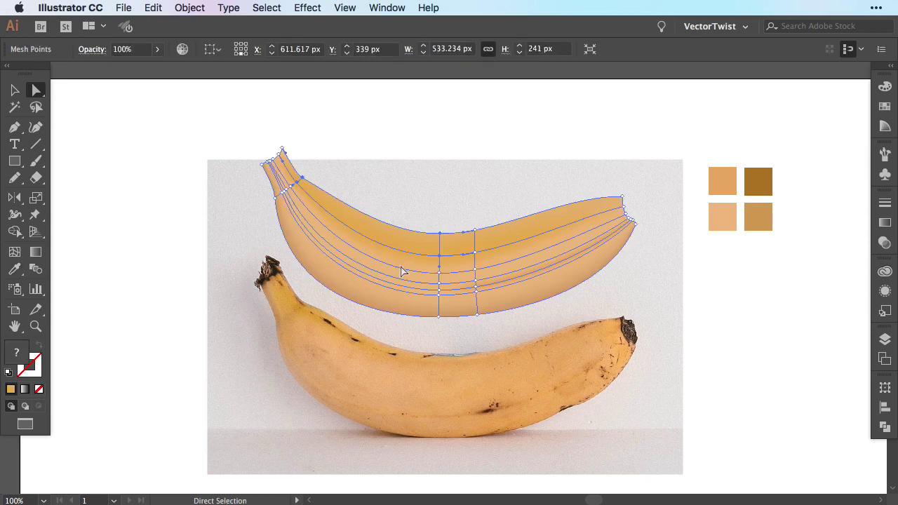
click(282, 192)
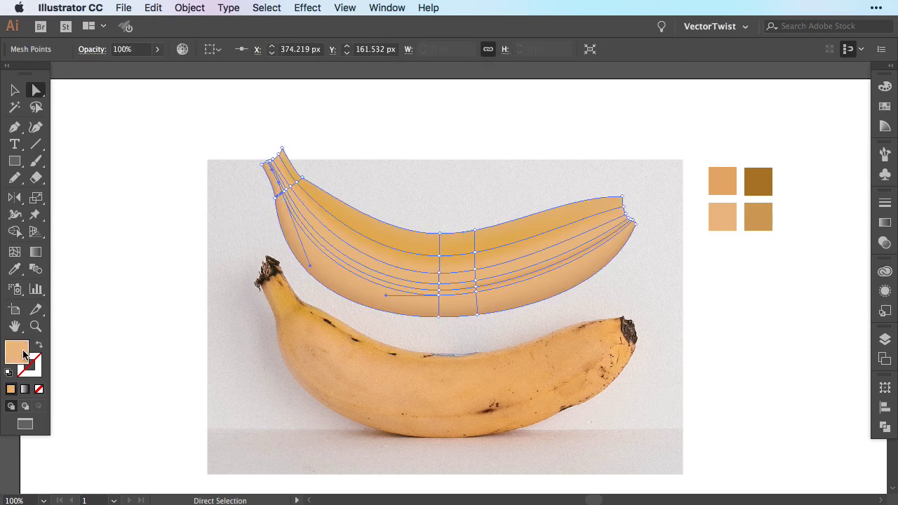
key(u)
click(282, 156)
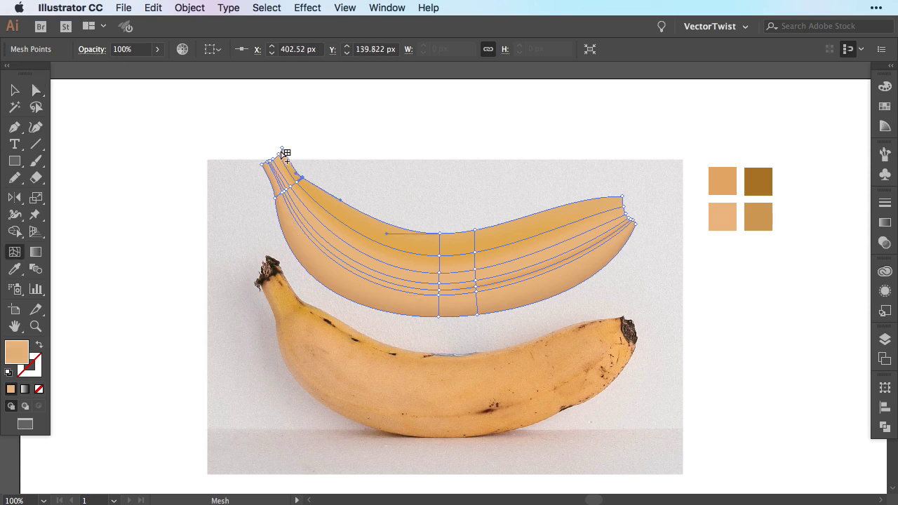
click(300, 179)
- Recolour the points of the lengthwise line just below the upper edge with orange from the sampled squares
key(a)
click(376, 226)
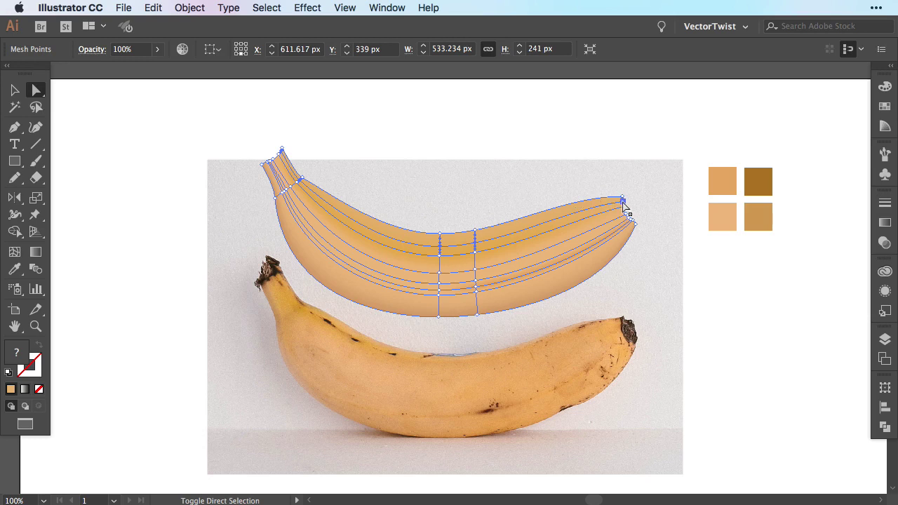
key(i)
click(724, 177)
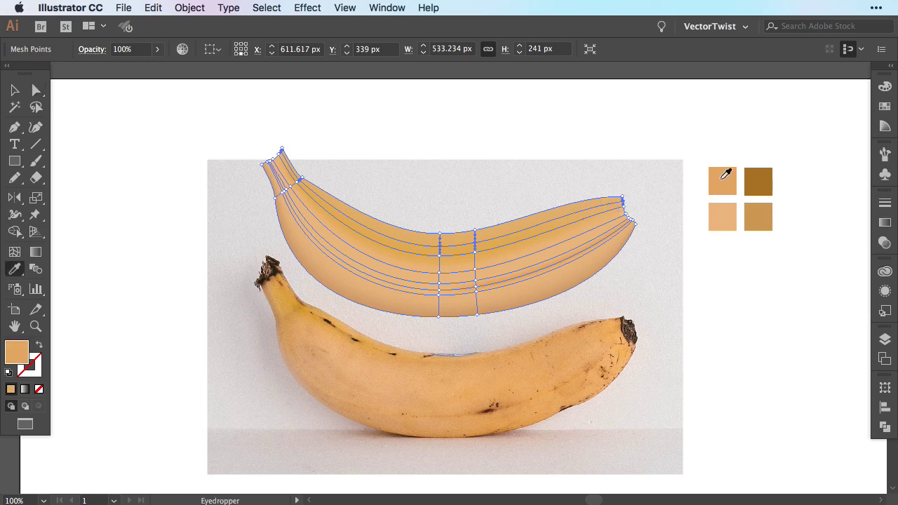
key(a)
key(super+shift+a)
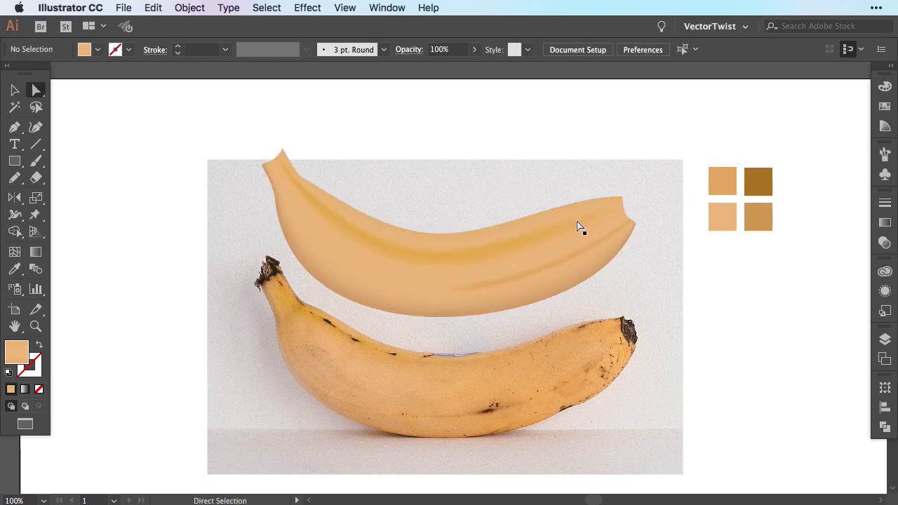
- Move the mesh points of the two upper lengthwise lines closer to the banana's upper edge at the two middle crosswise lines
click(472, 260)
click(440, 247)
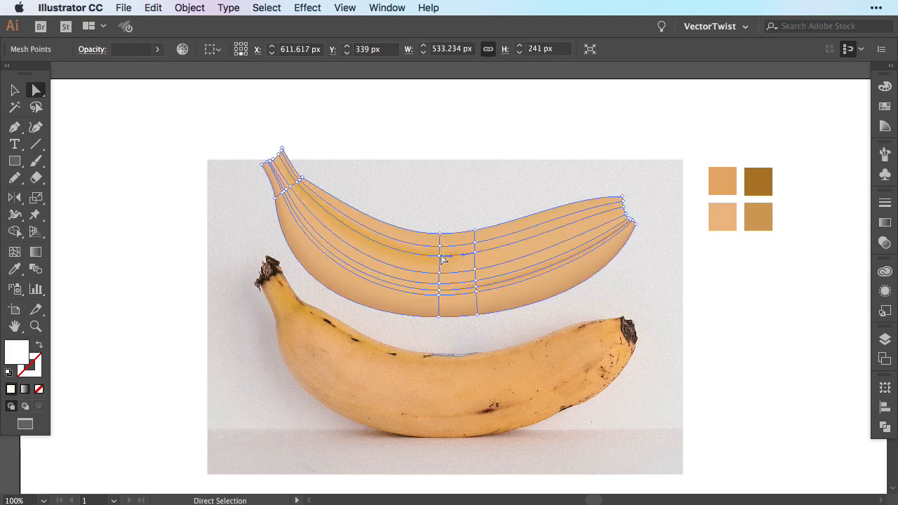
click(439, 241)
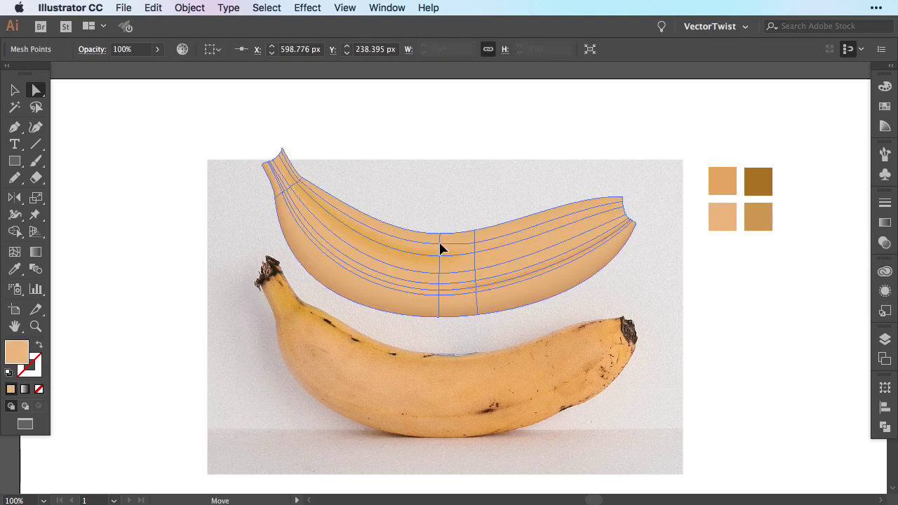
drag(439, 240, 438, 249)
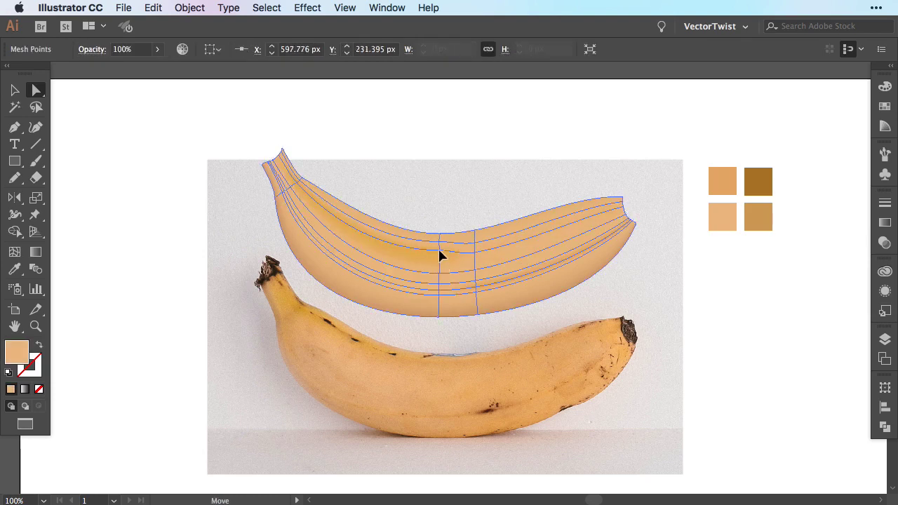
click(475, 244)
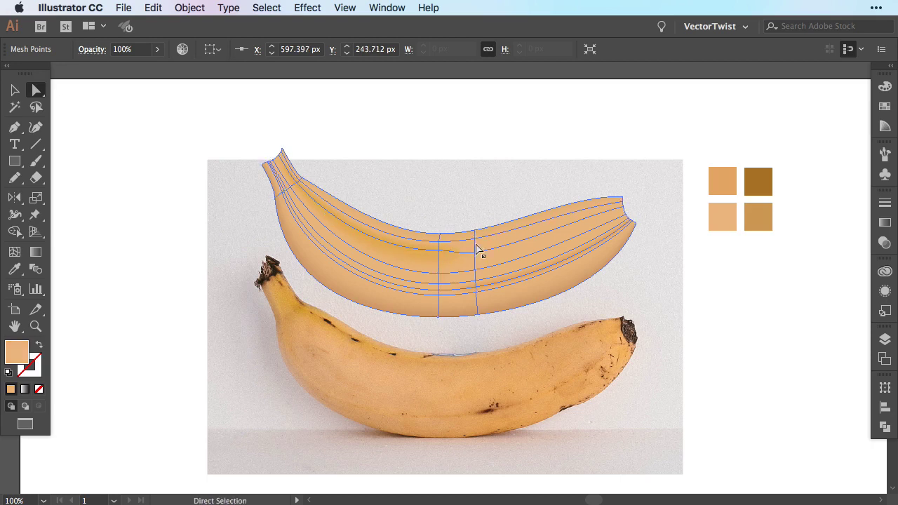
drag(475, 244, 440, 251)
click(637, 210)
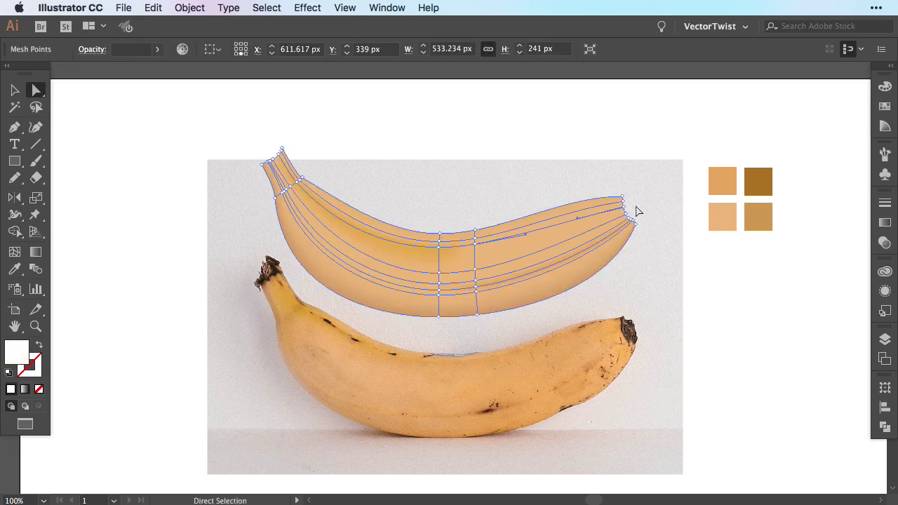
click(550, 317)
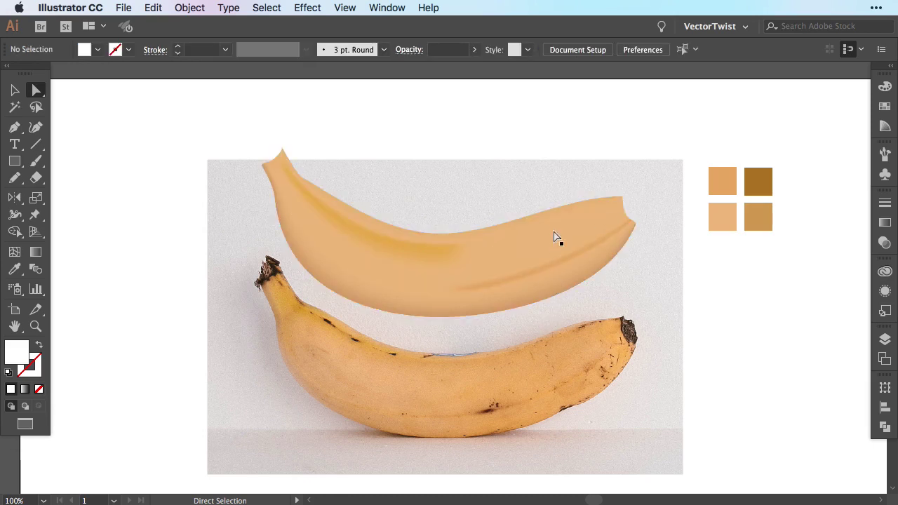
- Try adding a crosswise mesh line in white near the banana's right end
click(532, 263)
click(20, 257)
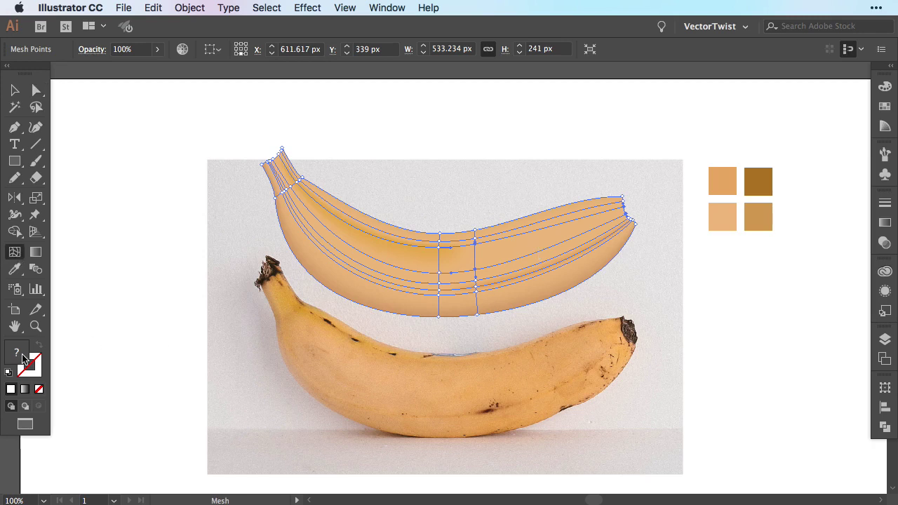
key(a)
key(super+shift+a)
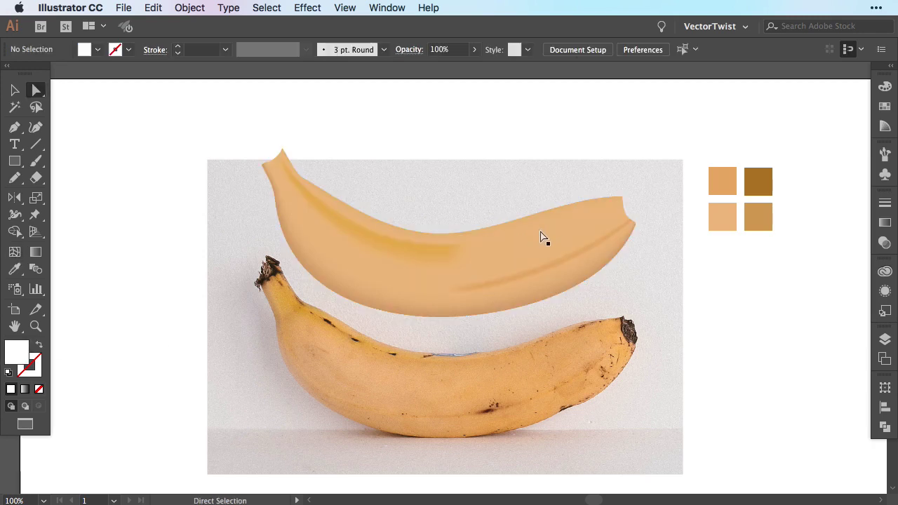
key(u)
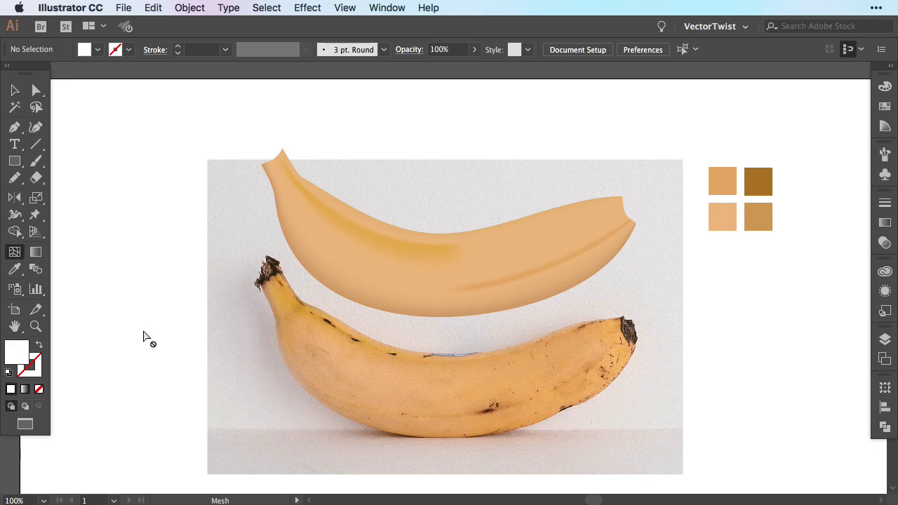
click(592, 216)
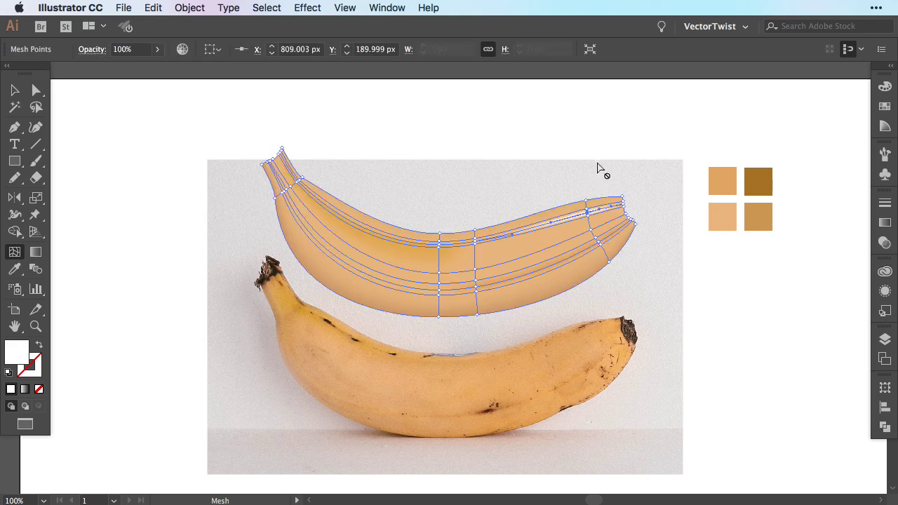
key(a)
click(595, 176)
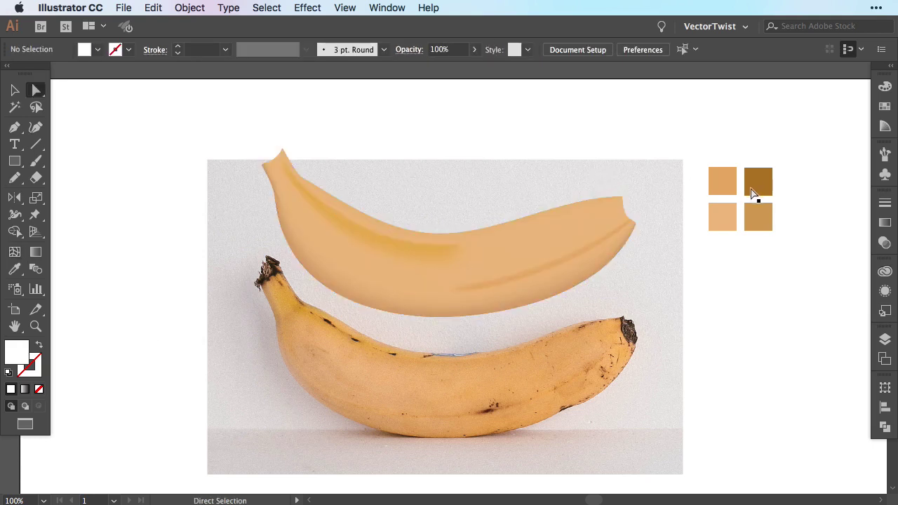
- Sample the light brown square and try adding a mesh point in that colour beside the banana's right tip
key(i)
click(759, 212)
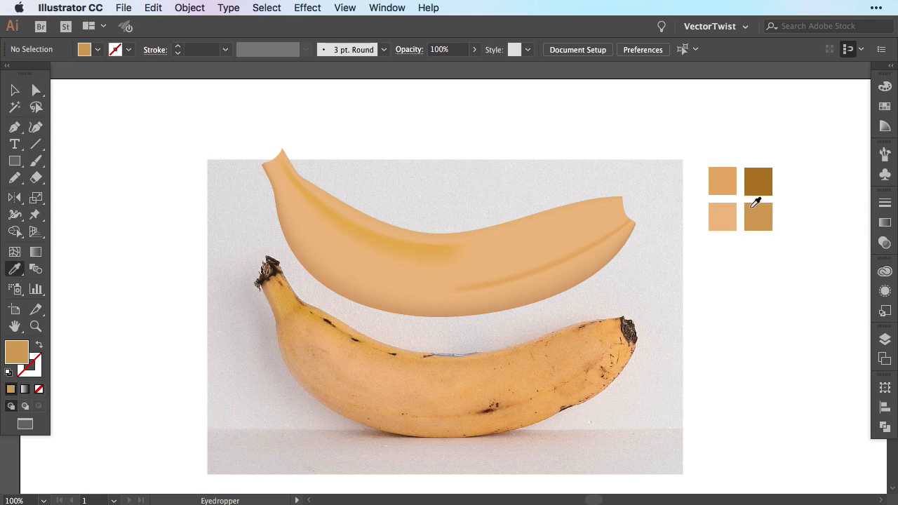
key(u)
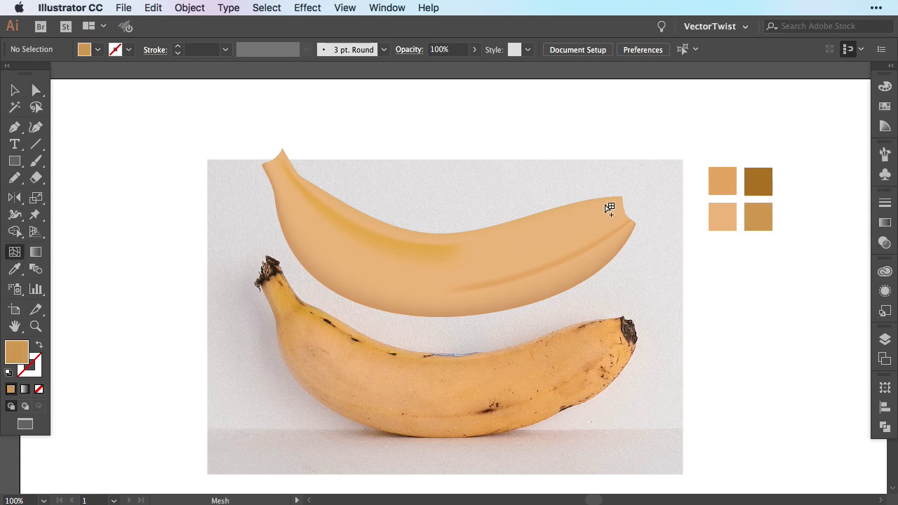
click(609, 208)
key(a)
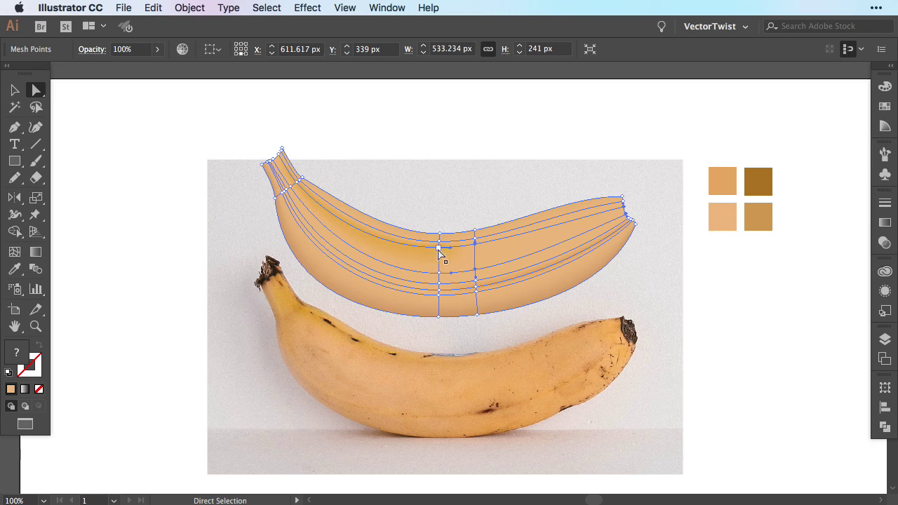
- Try removing mesh lines with the Mesh tool at their crossings near the upper middle edge, and undo the removals
click(14, 251)
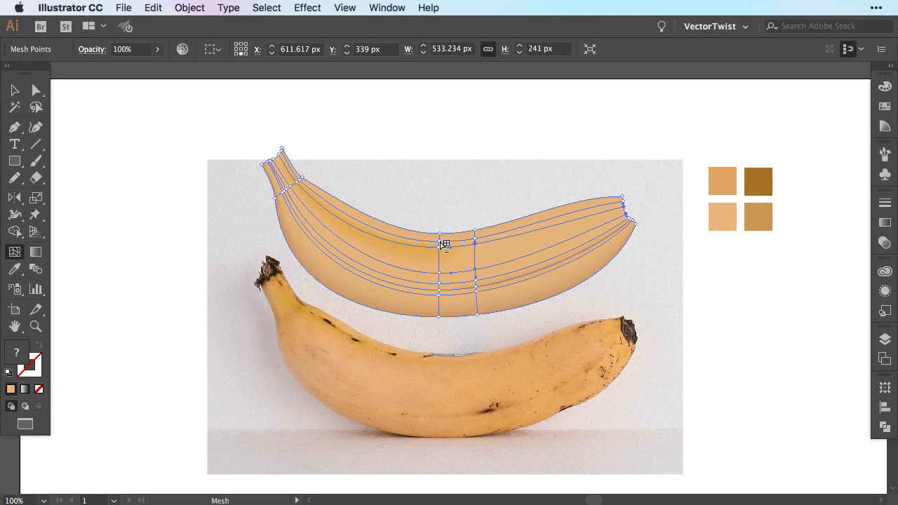
alt+click(440, 244)
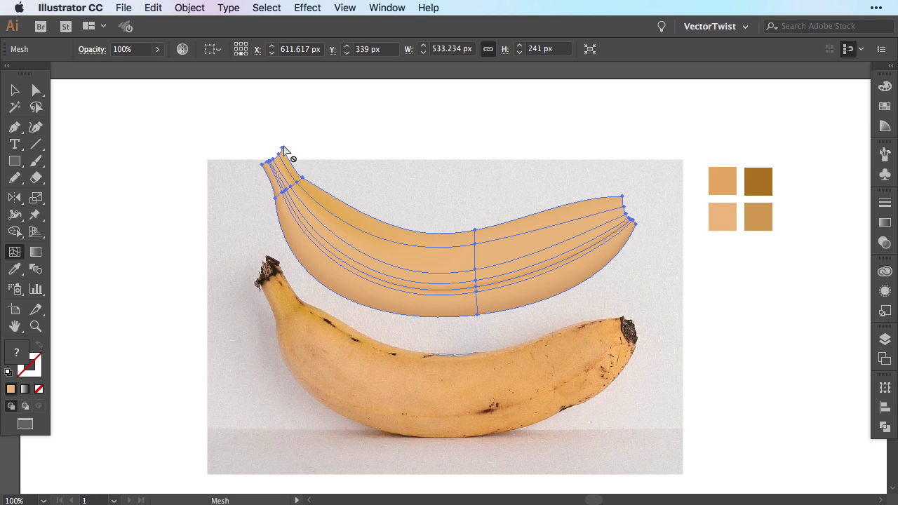
key(cmd+z)
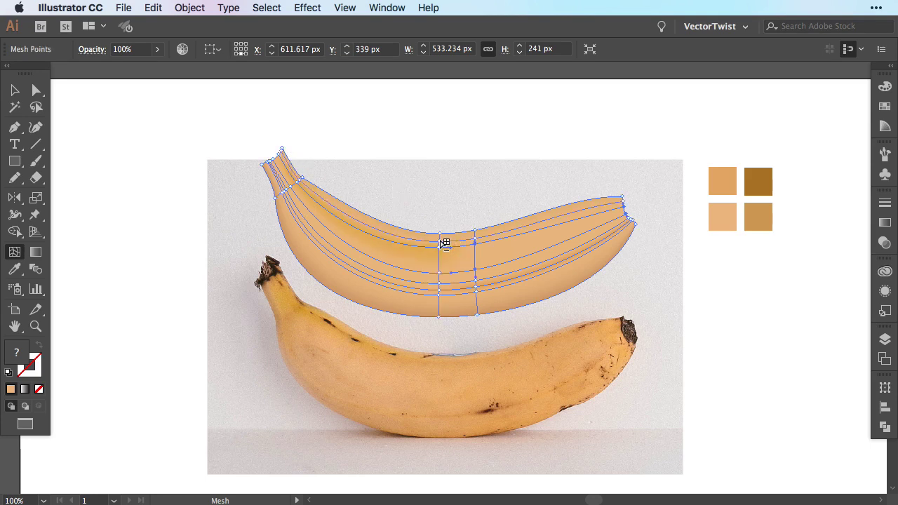
alt+click(442, 241)
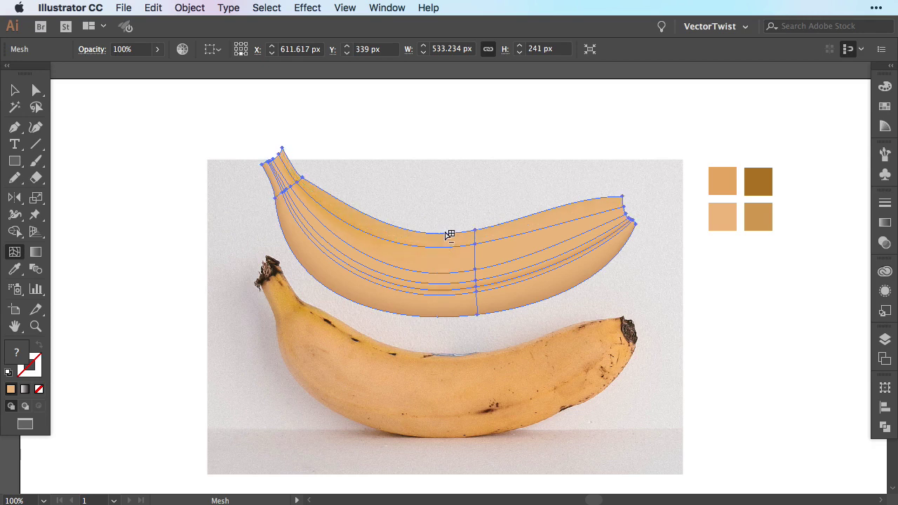
key(super+z)
click(617, 204)
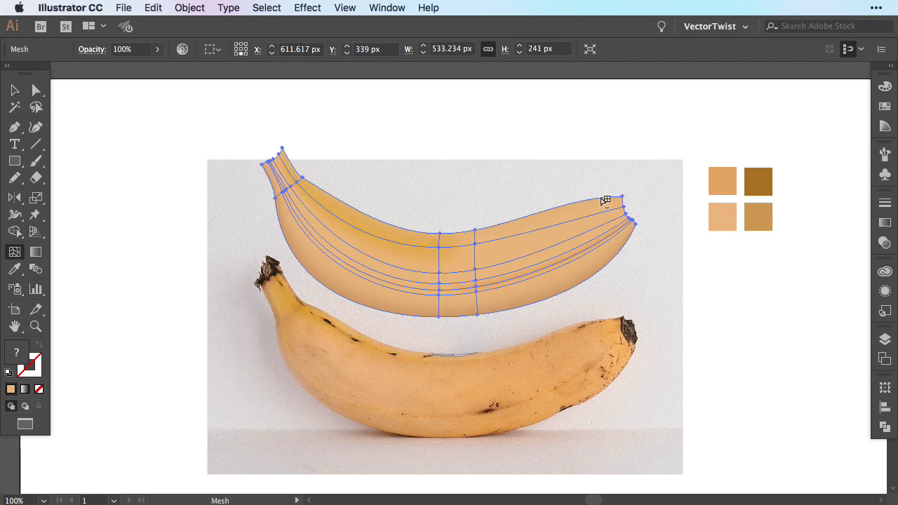
click(476, 239)
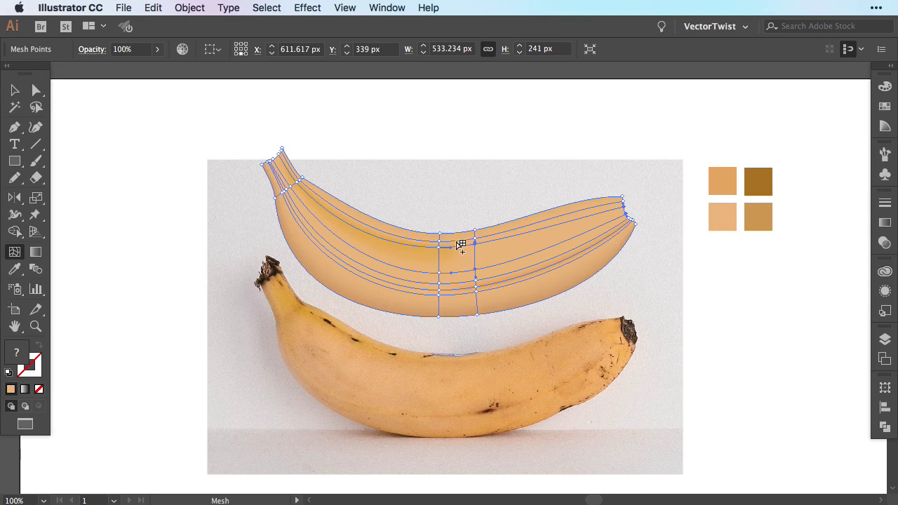
click(520, 175)
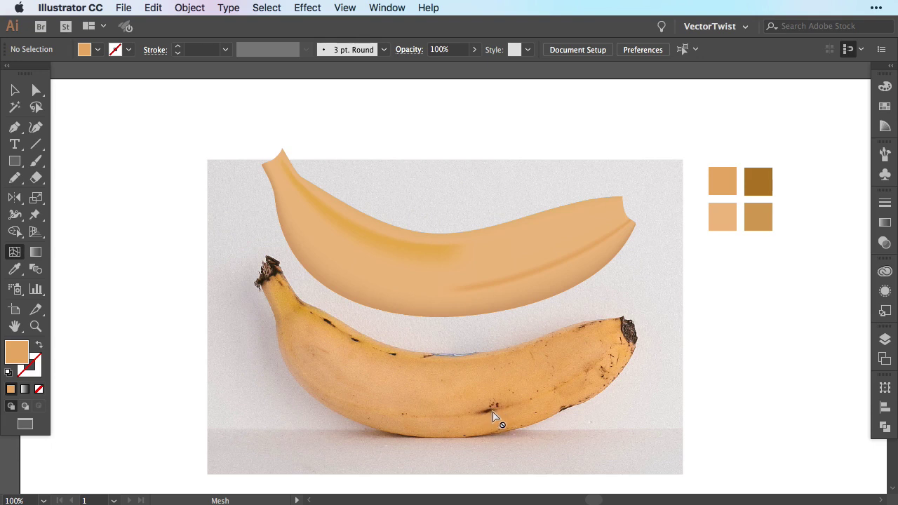
- Add three closely spaced crosswise mesh lines on the orange crease line, just right of the banana's middle, using the crease's orange
key(a)
click(475, 288)
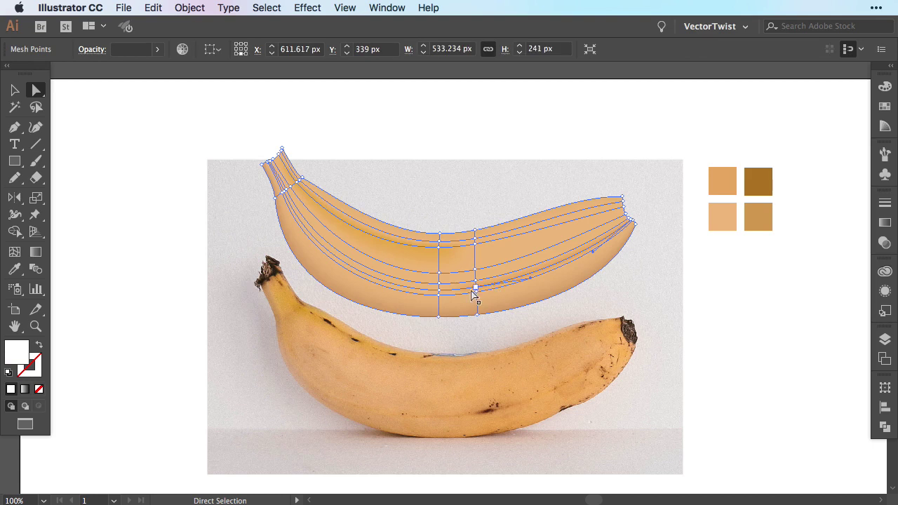
click(475, 288)
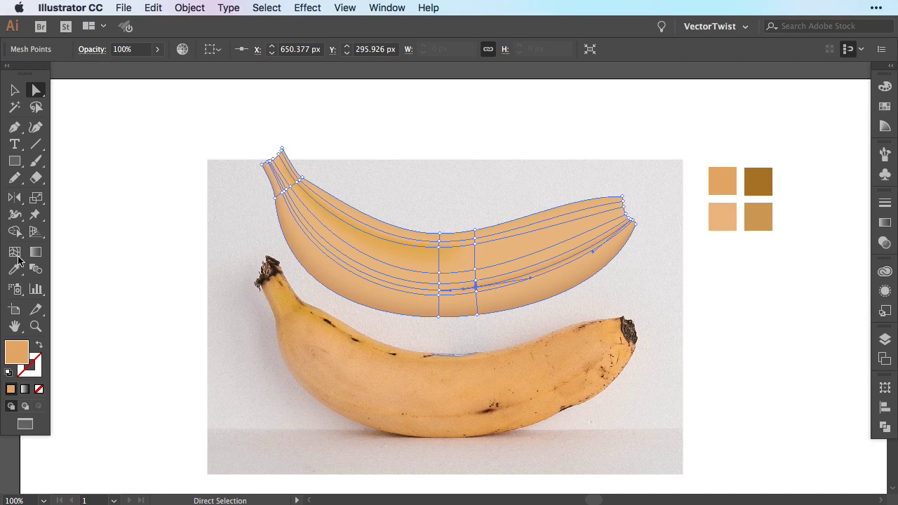
click(15, 253)
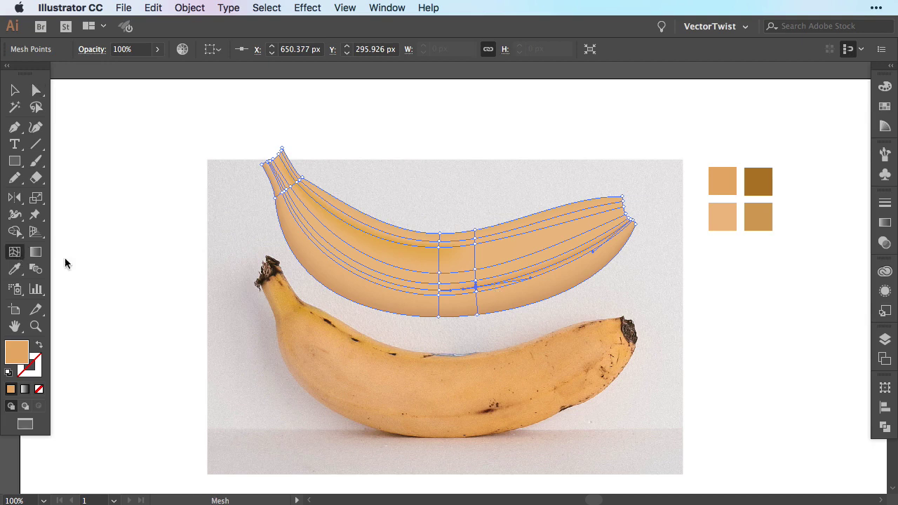
click(487, 284)
click(494, 283)
click(499, 282)
key(a)
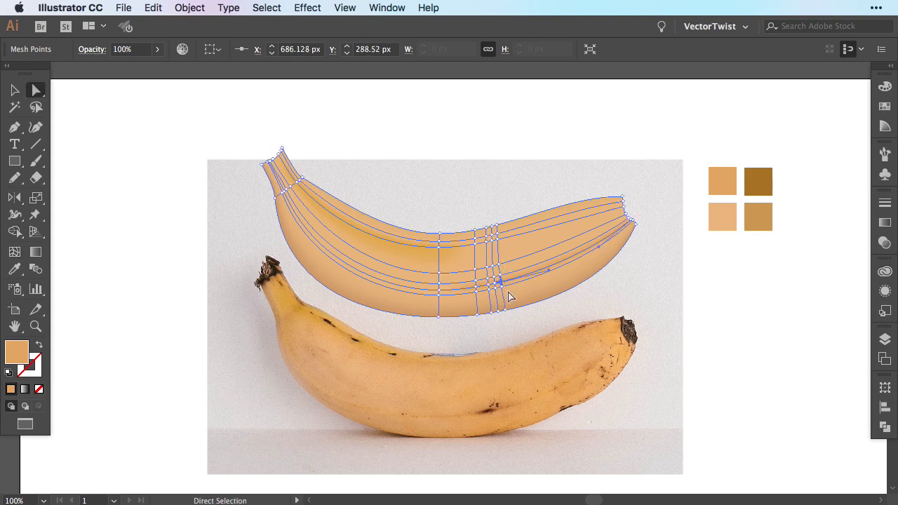
- Colour the middle new mesh point on the crease dark brown, sampled from the spot in the photo
click(495, 283)
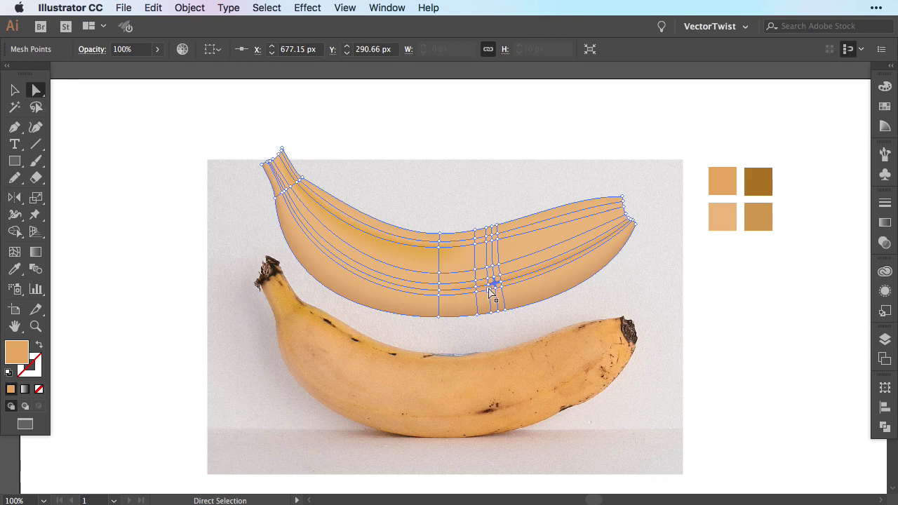
key(super+equal)
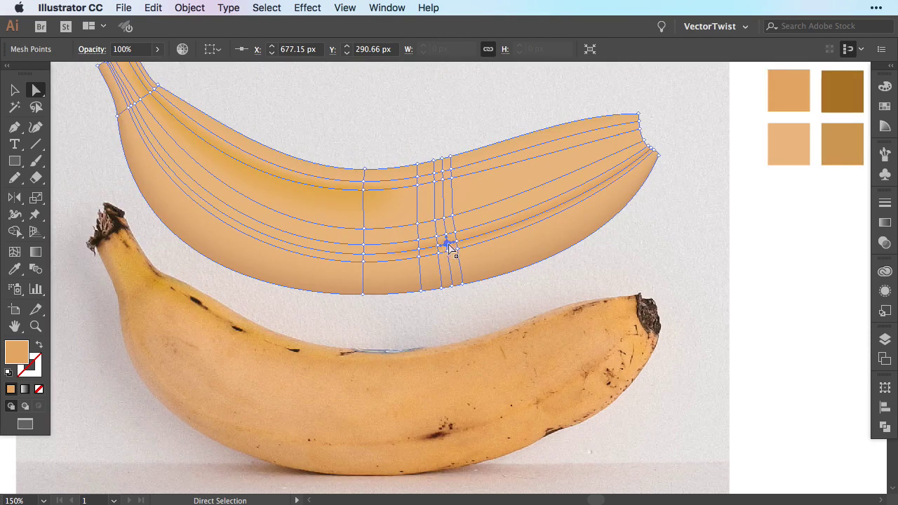
key(i)
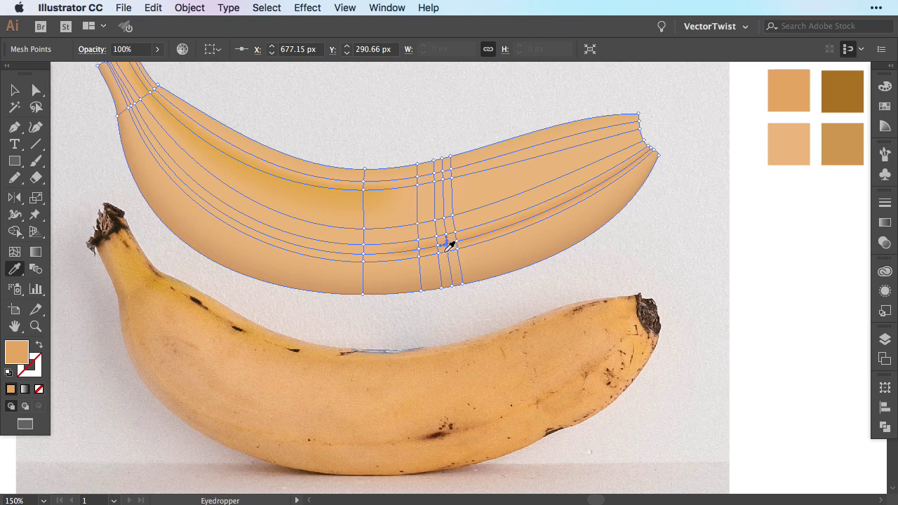
click(440, 430)
key(a)
click(551, 282)
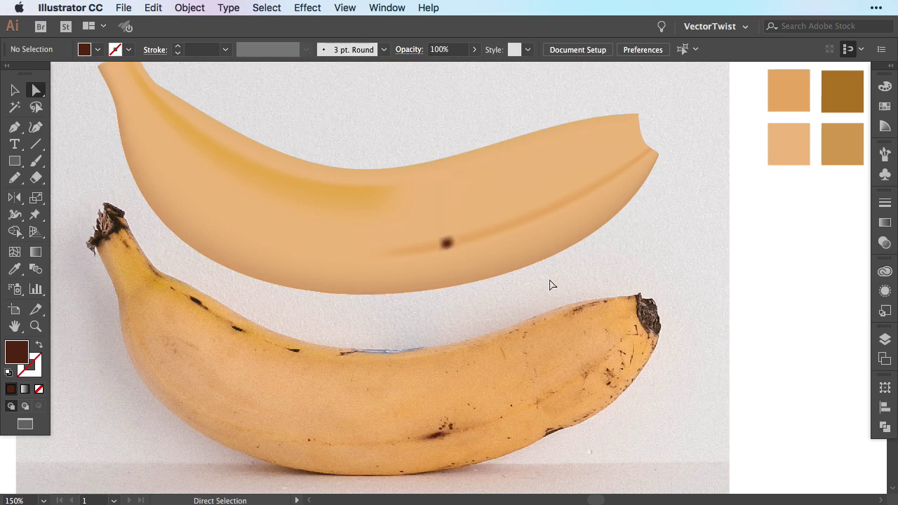
- Colour the neighbouring crease point to the left with the same dark brown, sampled from the drawn spot
click(447, 242)
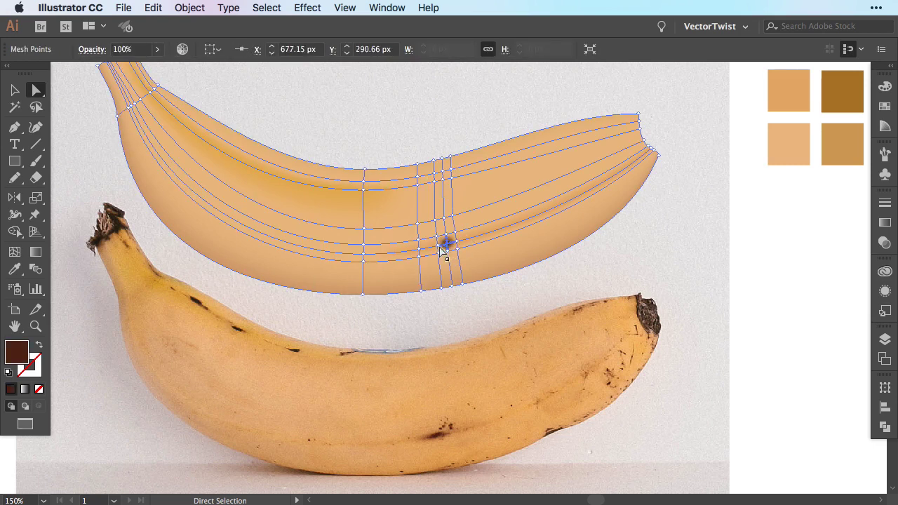
click(439, 246)
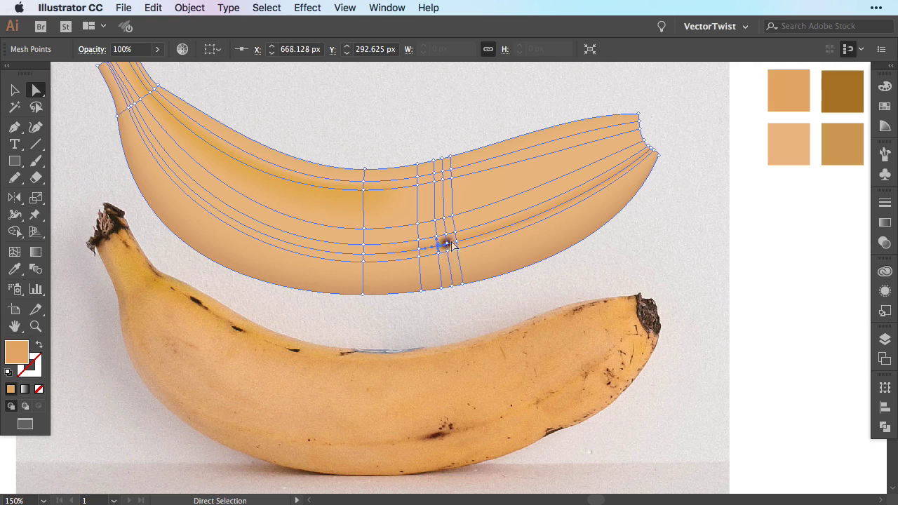
key(i)
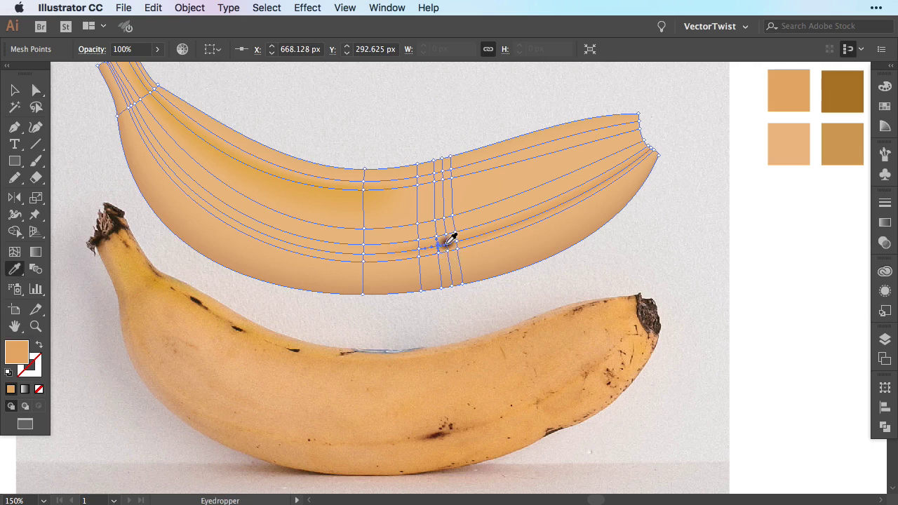
click(449, 238)
- Examine the two dark brown mesh points and the neighbouring point above them in a close-up of the drawn spot
key(z)
drag(458, 237, 485, 259)
key(a)
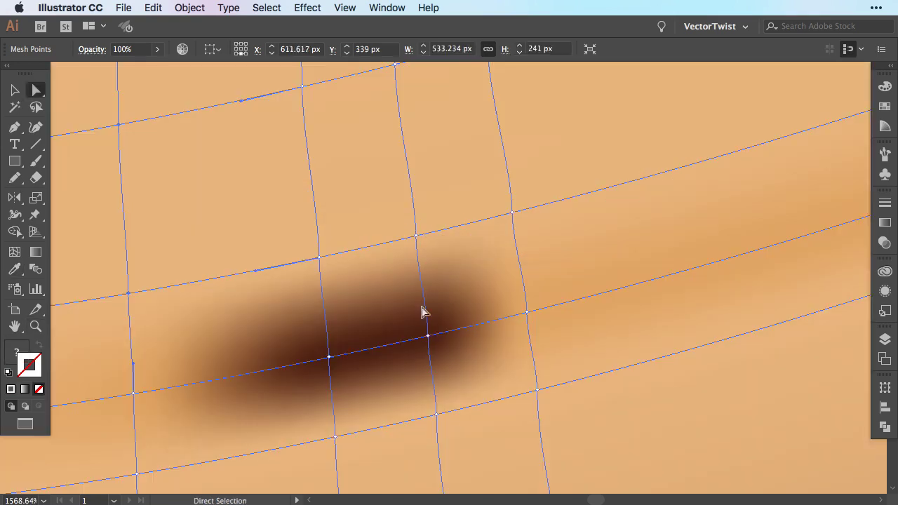
click(329, 357)
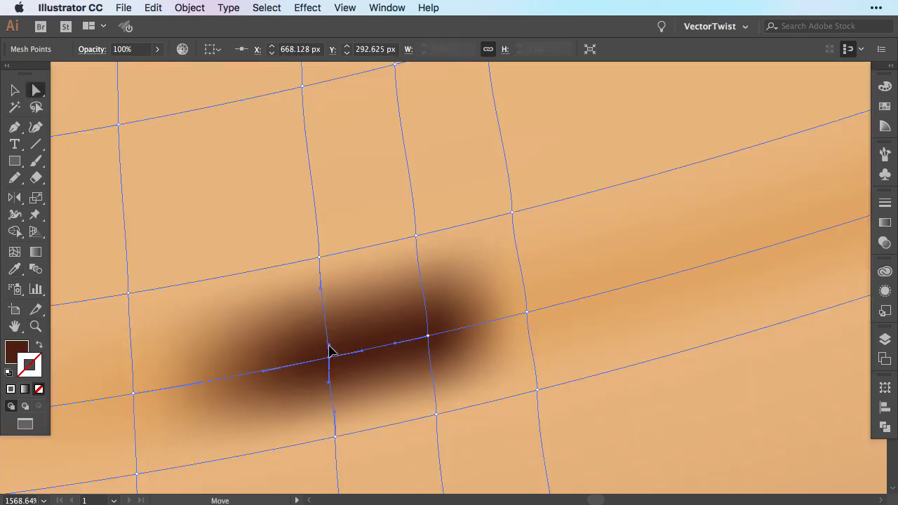
click(427, 335)
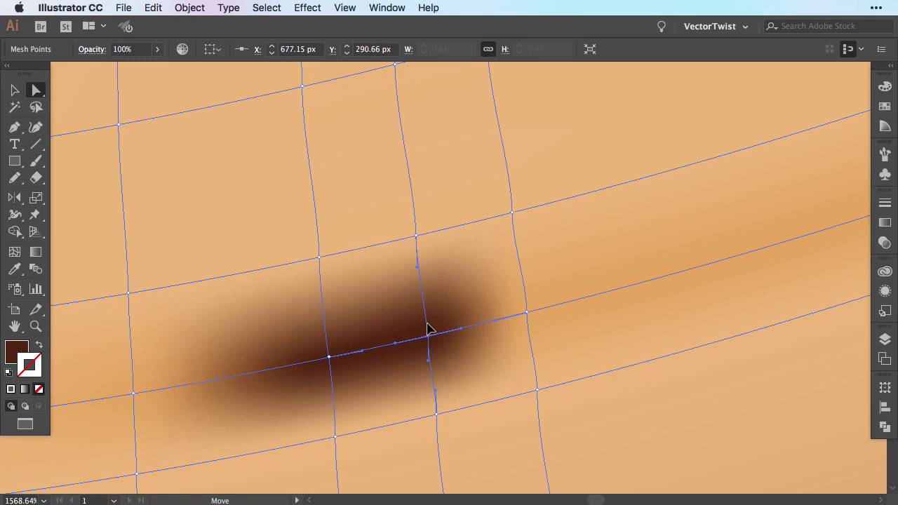
click(416, 237)
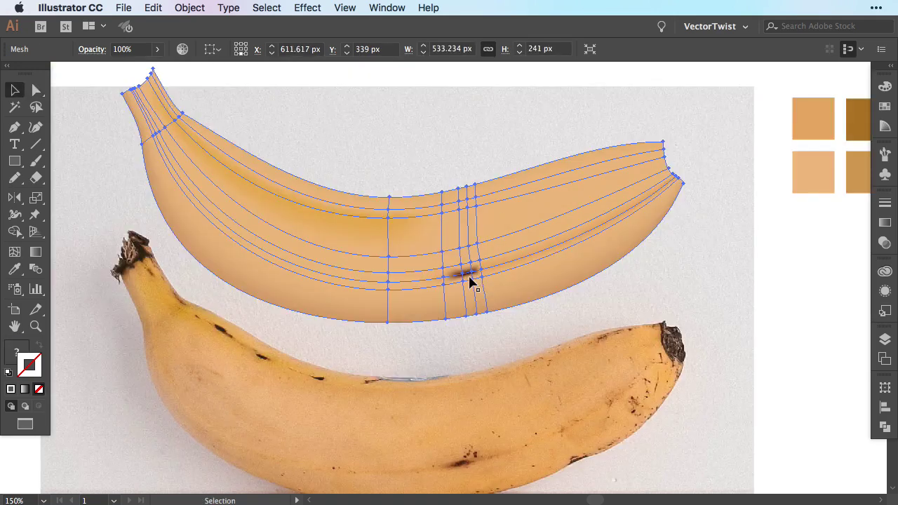
- Recolour the left dark mesh point of the spot with the crease's orange, sampled just beside it, and deselect the mesh
key(a)
click(465, 273)
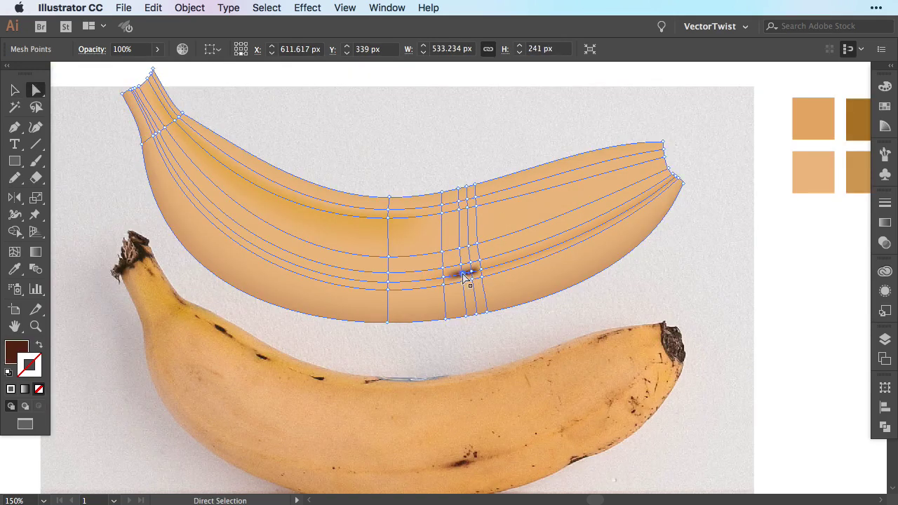
key(i)
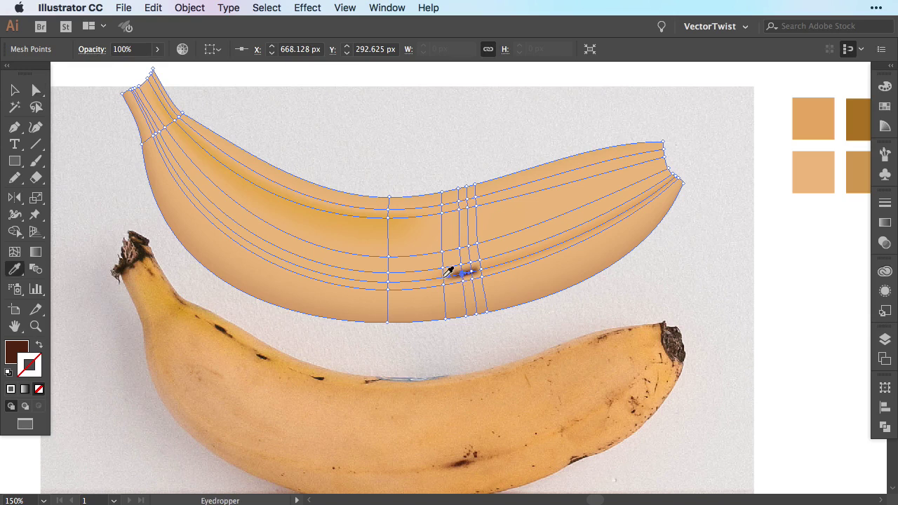
click(444, 276)
key(a)
key(super+shift+a)
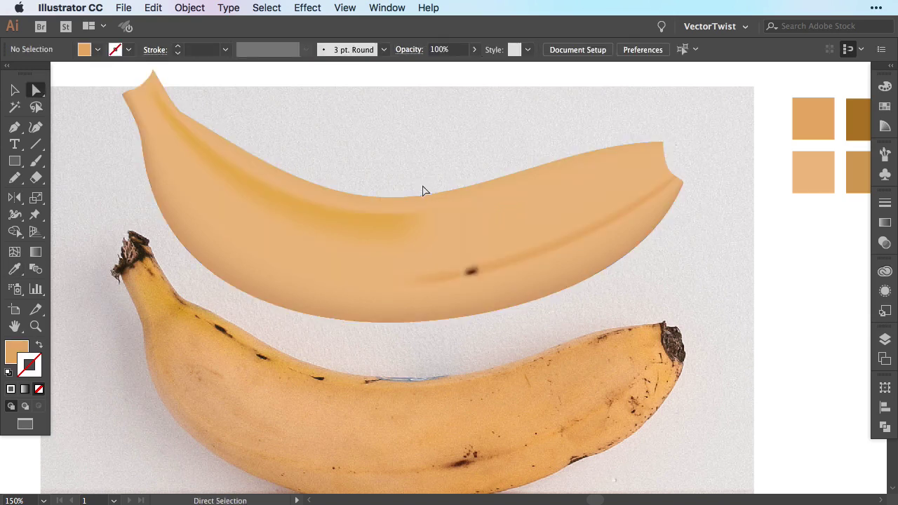
- Make Layer 2 visible so the finished banana shows below the photo
key(v)
key(super+1)
scroll(658, 334, down, 2)
key(F7)
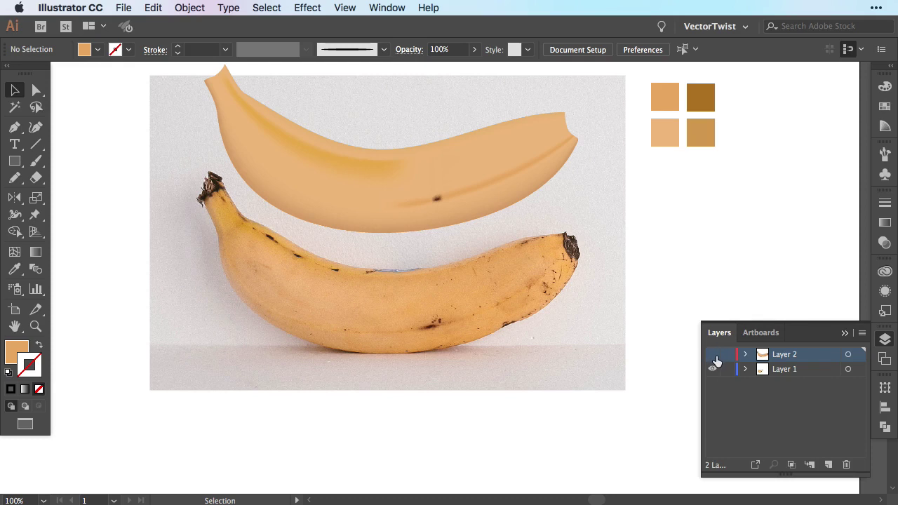
click(712, 355)
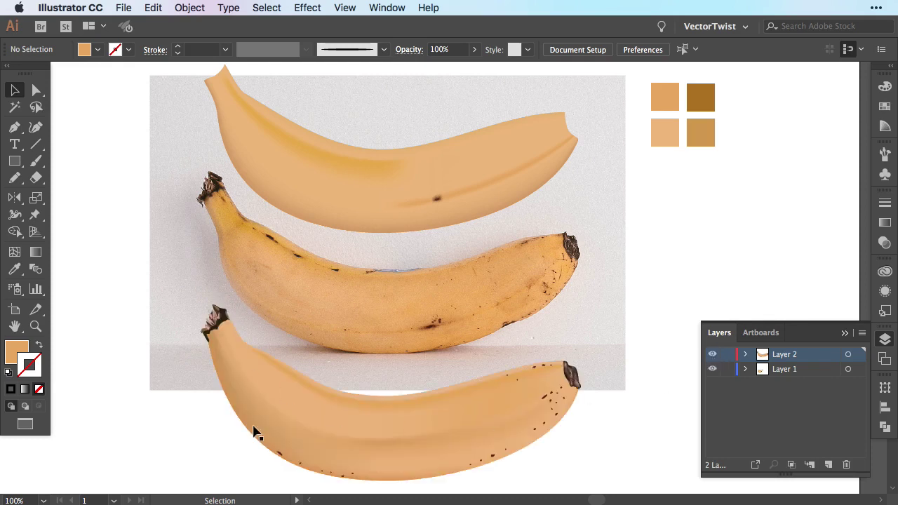
- Examine the mesh lines of both drawn bananas in outline view and return to the full-colour preview
key(super+y)
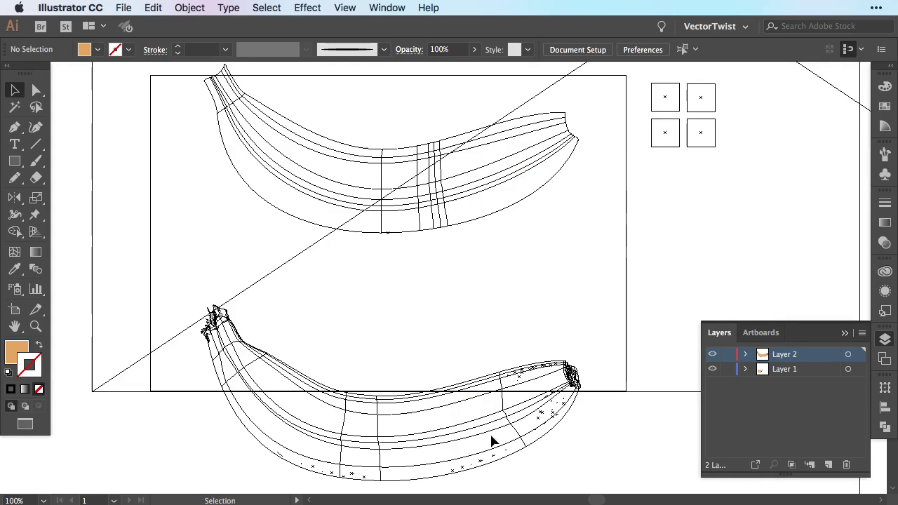
key(a)
key(super+y)
key(v)
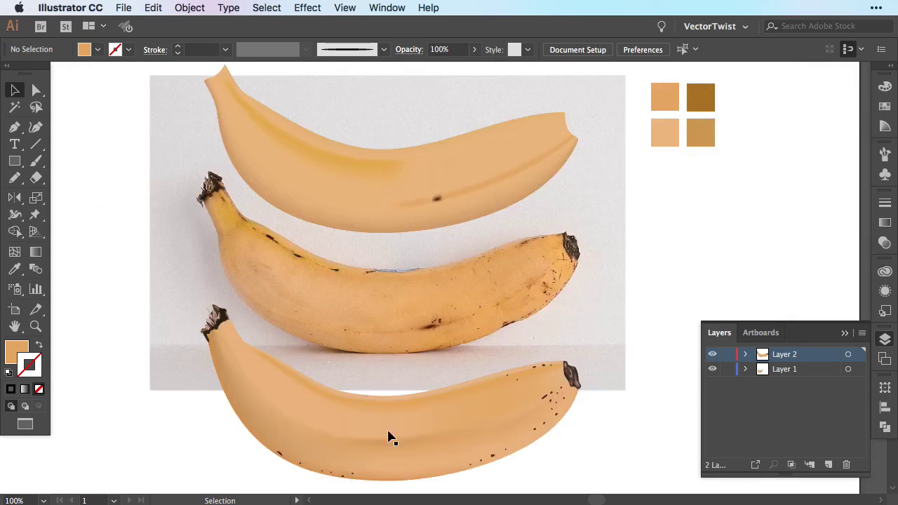